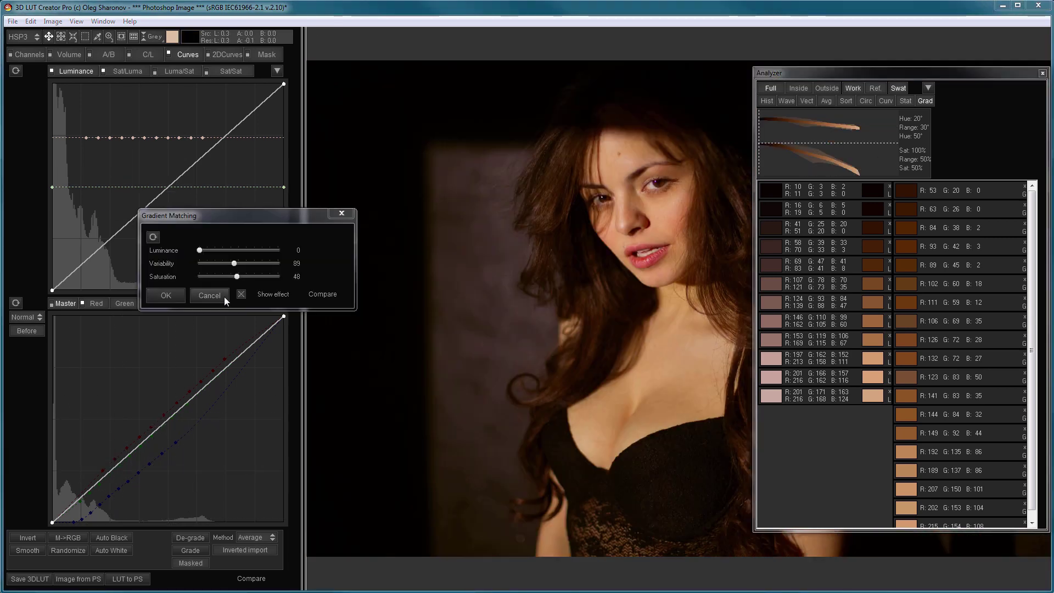
Turn off Show effect for the previous gradient match
click(241, 295)
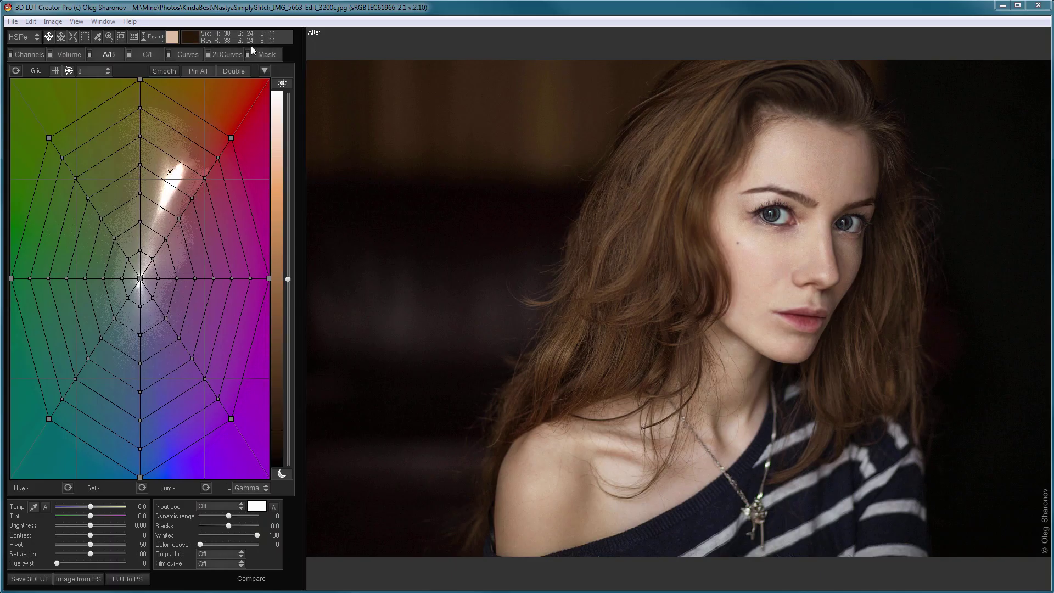
Switch the Src/Res readout to LAB and open the Analyzer with its swatch readout in LAB
click(228, 40)
click(229, 137)
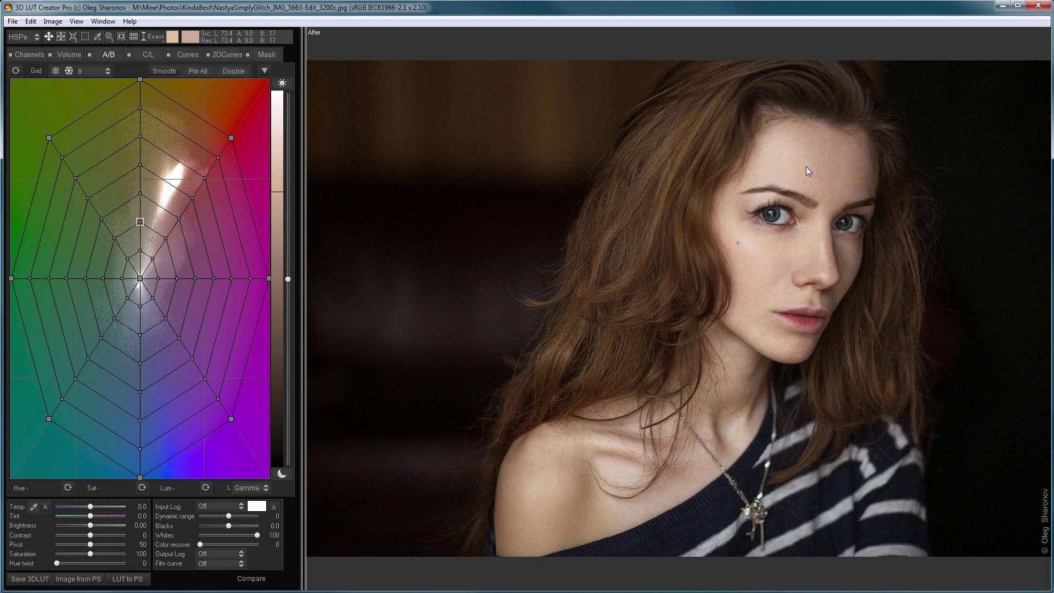
key(ctrl+shift+a)
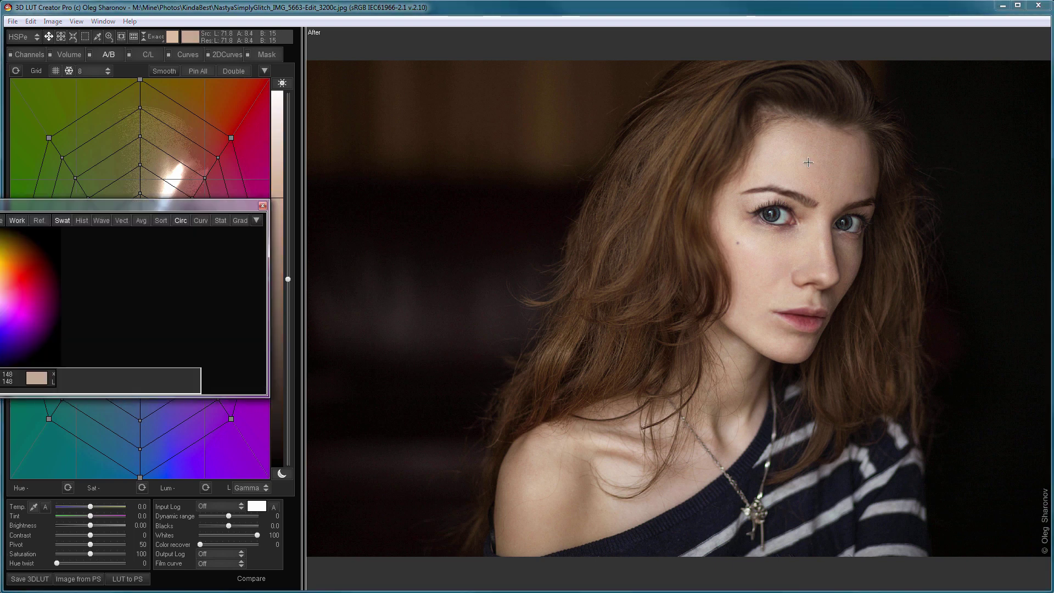
drag(173, 204, 376, 142)
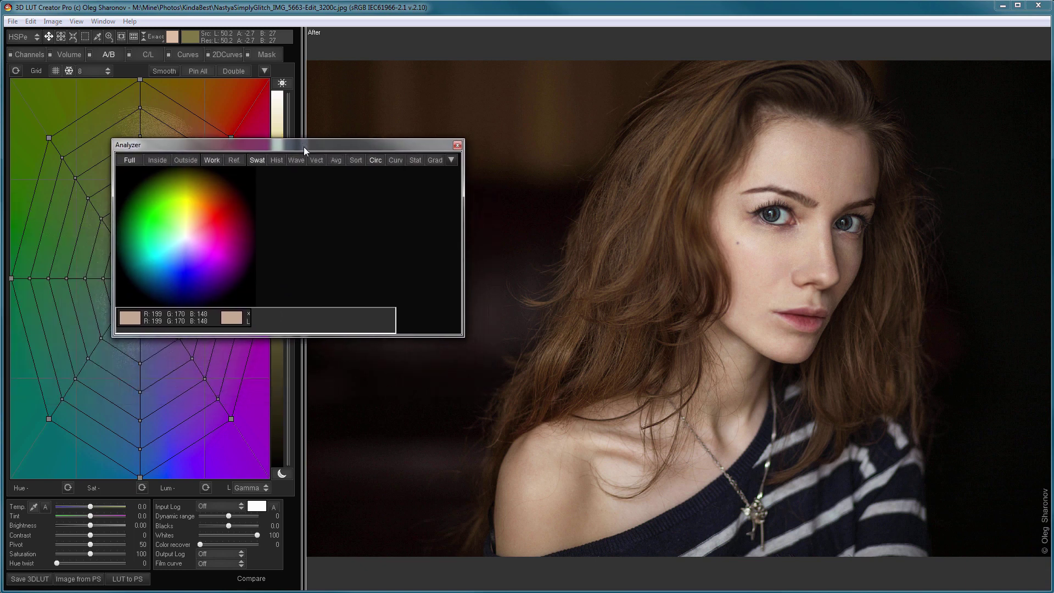
click(172, 319)
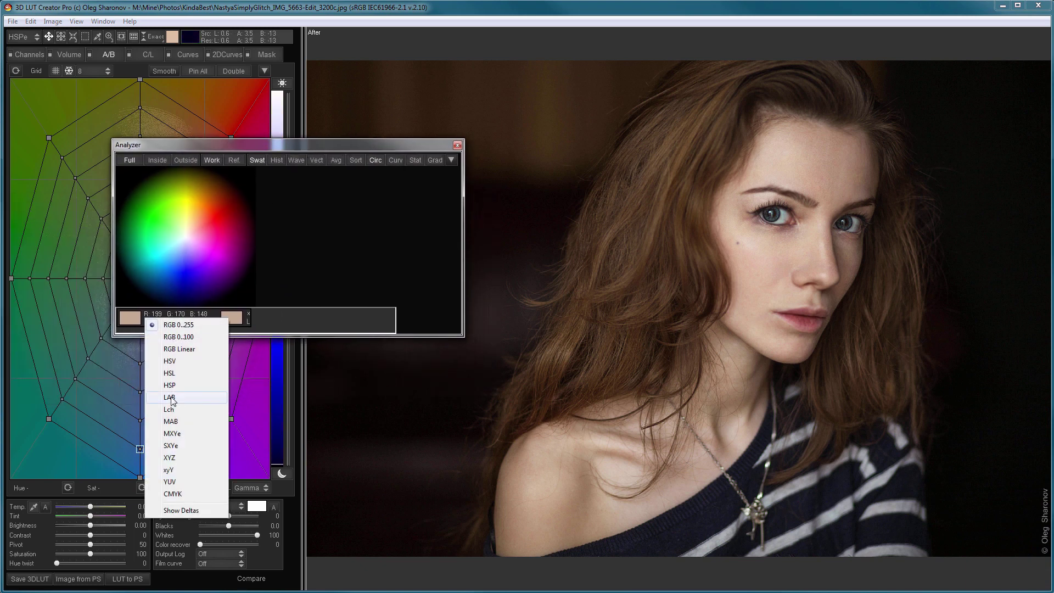
click(171, 397)
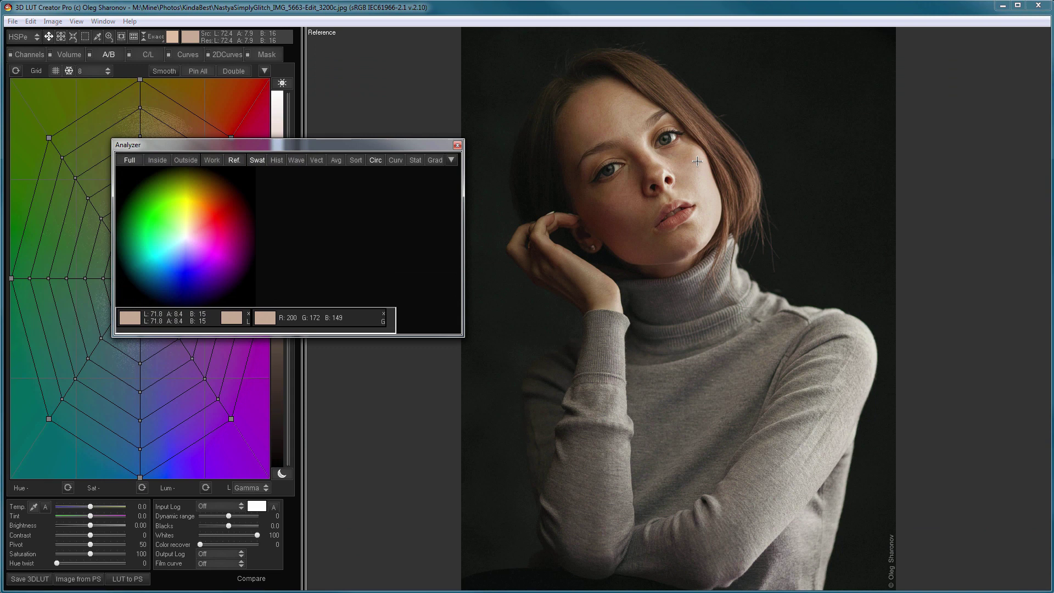
Show the reference cheek swatch in LAB (L 72.4, A 7.9, B 16), flipping between portraits
click(301, 318)
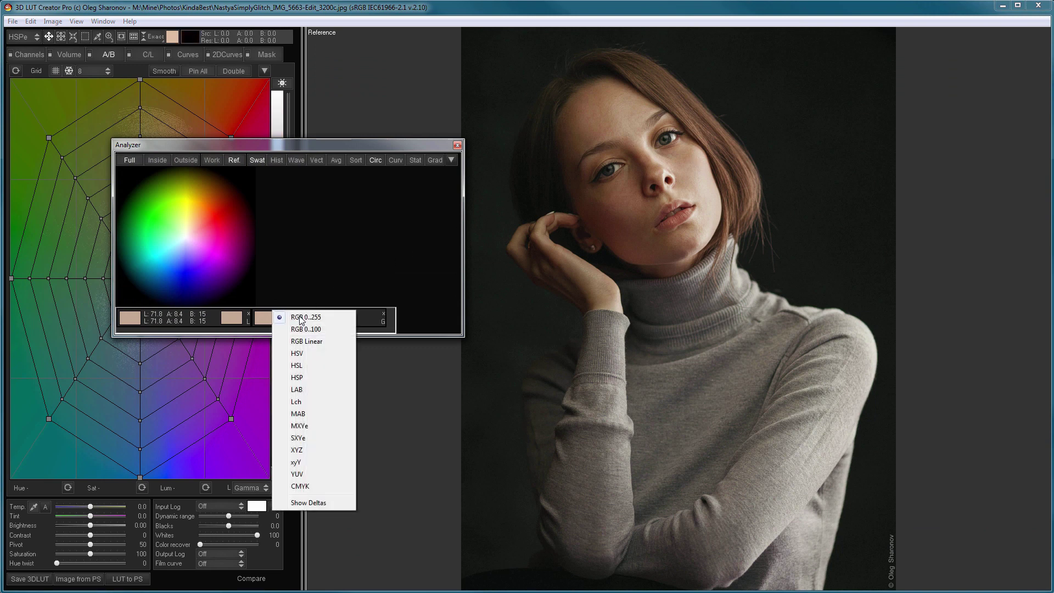
click(298, 389)
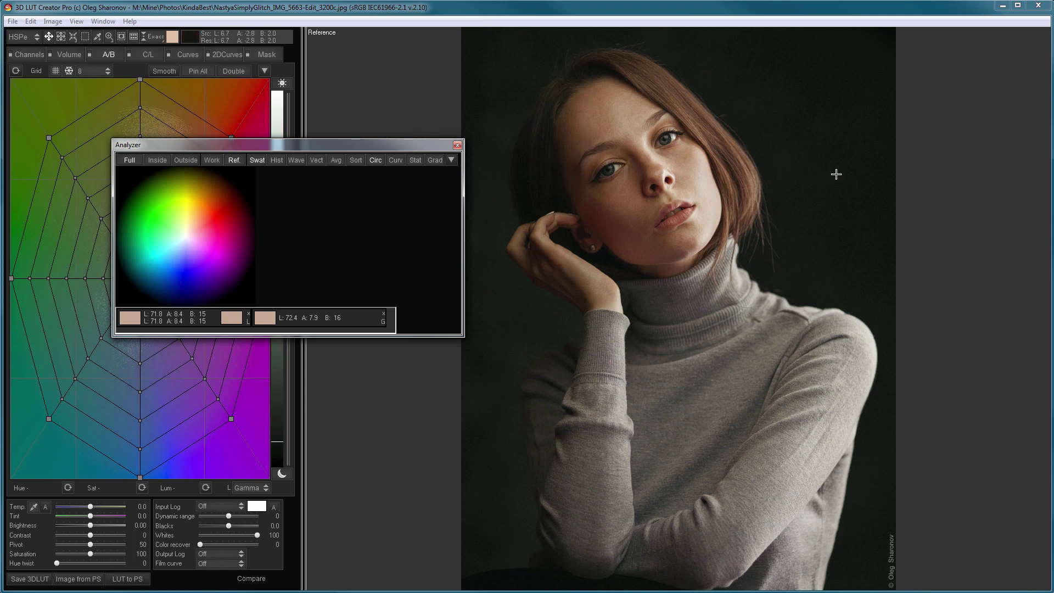
key(r)
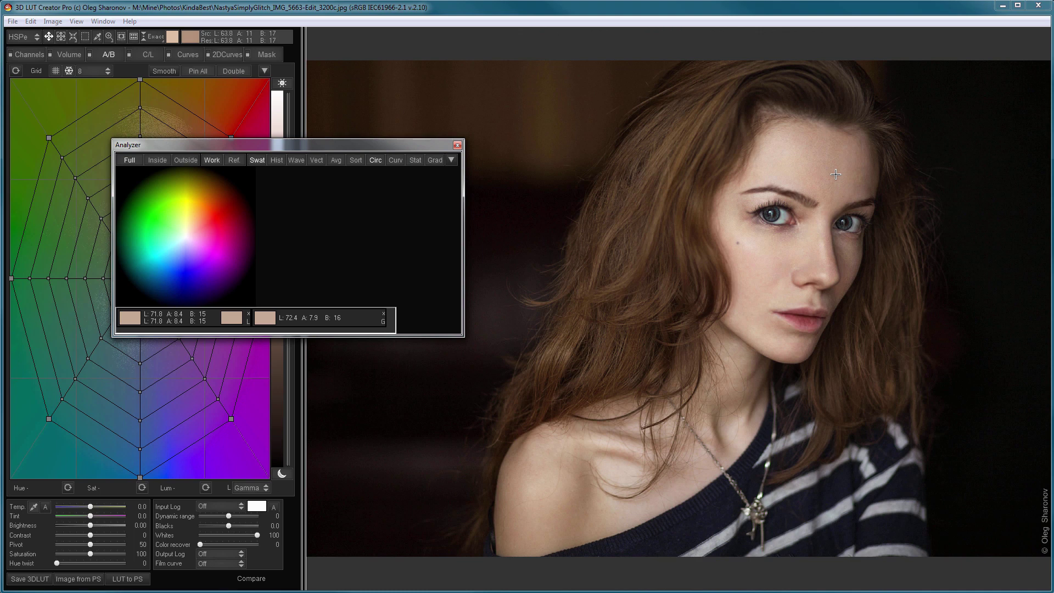
key(r)
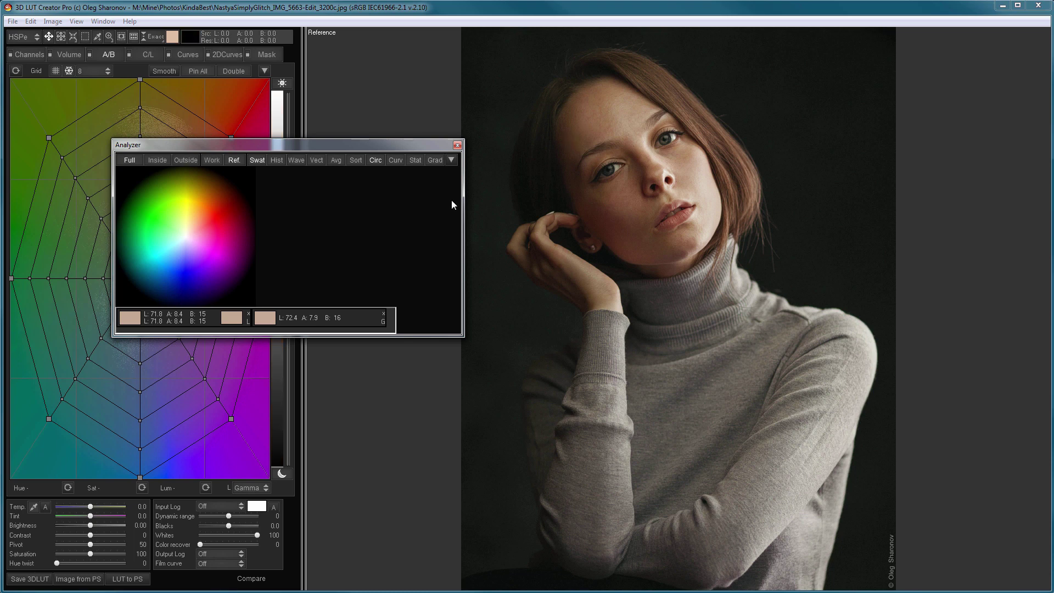
Enable Grad in the Analyzer, clear the old swatches, and show the Work image
click(435, 160)
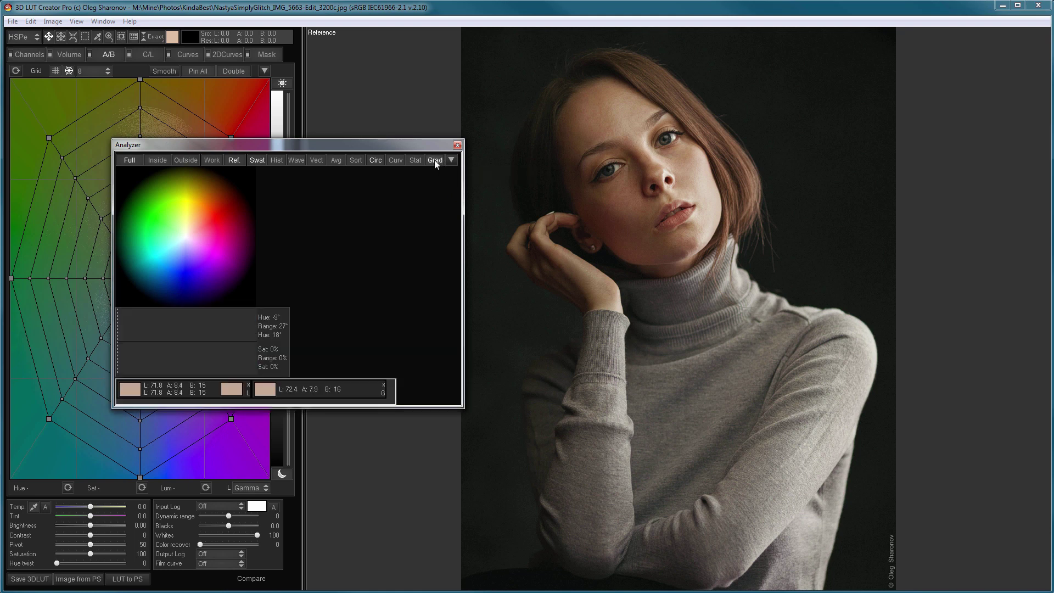
click(383, 386)
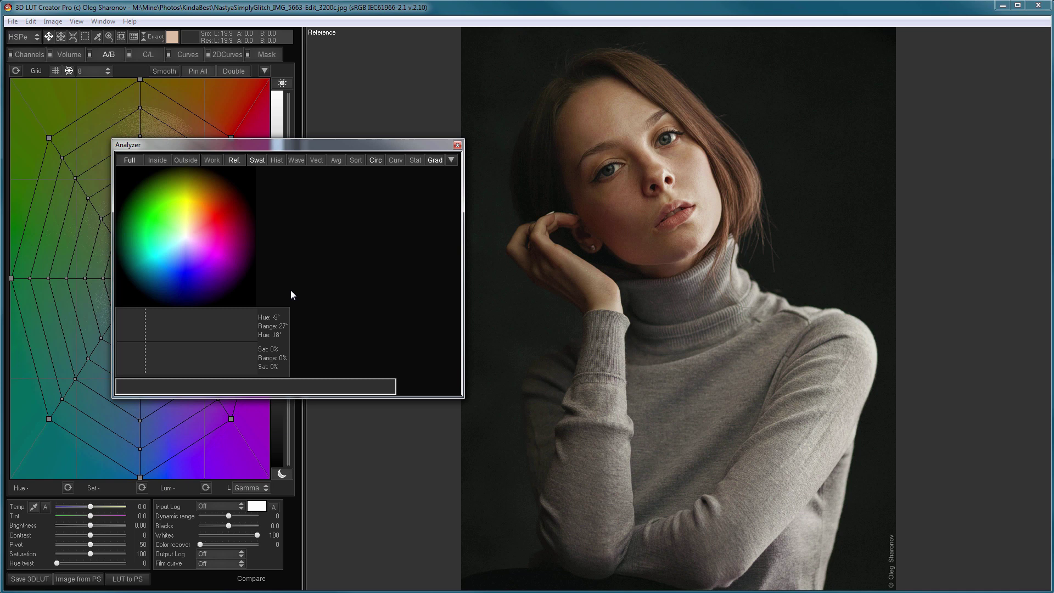
click(370, 10)
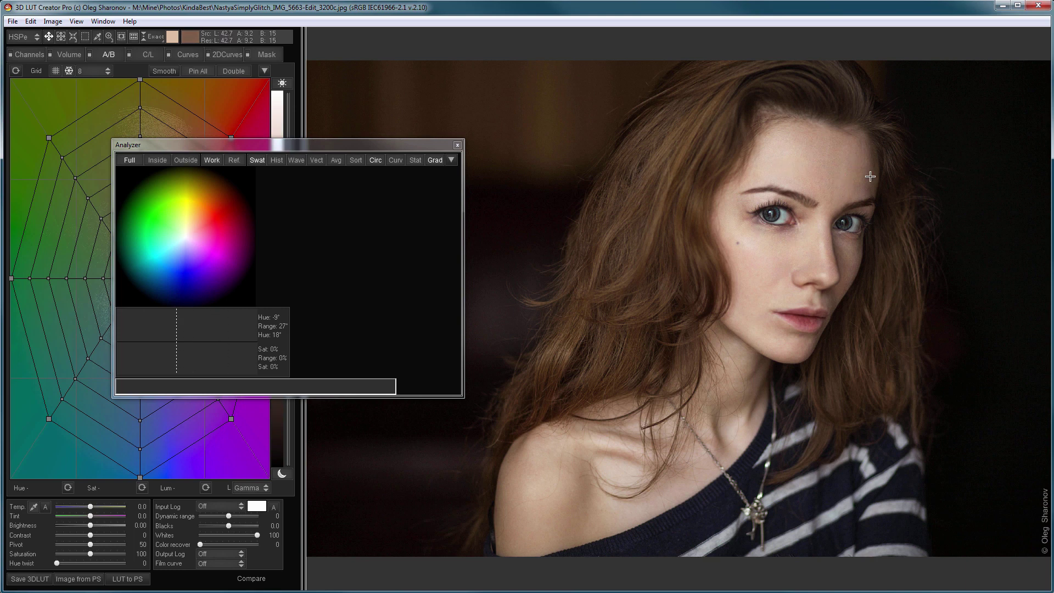
Sample eleven swatches from the working forehead skin into her darkest hair, then raise the Analyzer
click(770, 158)
click(791, 160)
click(811, 159)
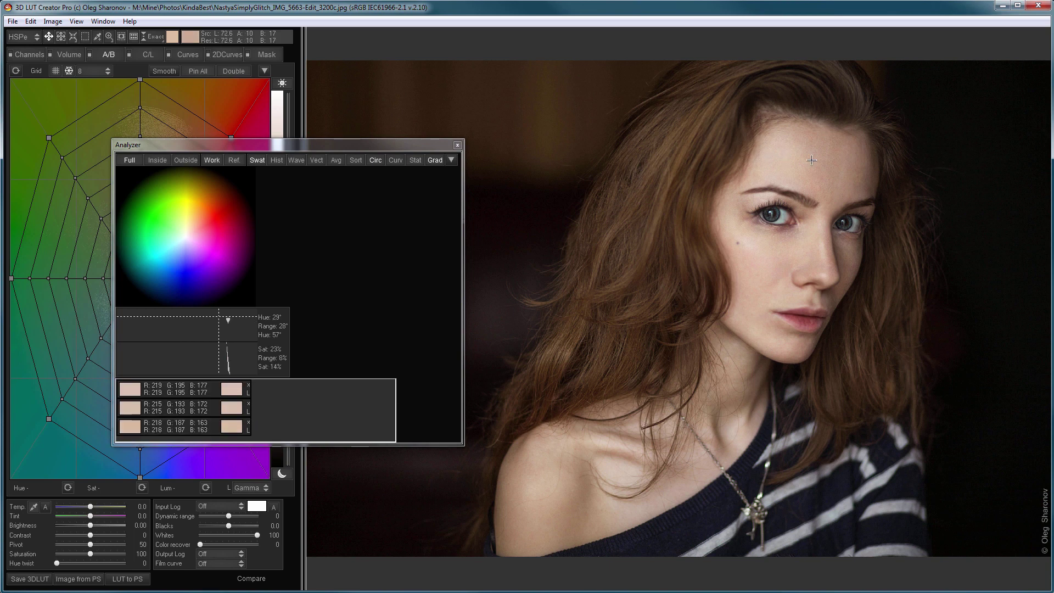
click(823, 161)
click(832, 161)
click(843, 164)
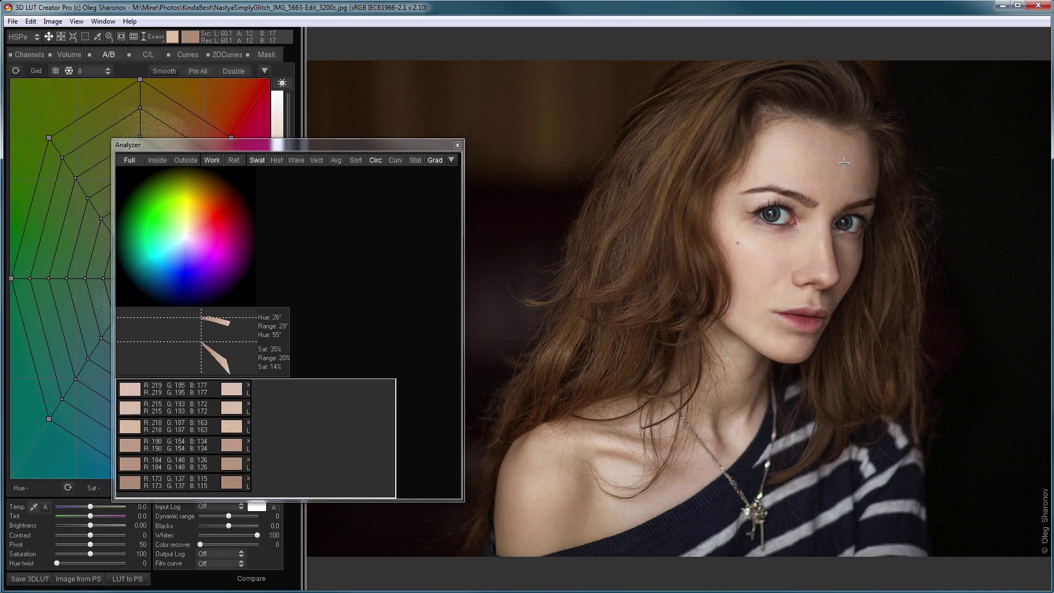
click(854, 160)
click(863, 157)
click(870, 154)
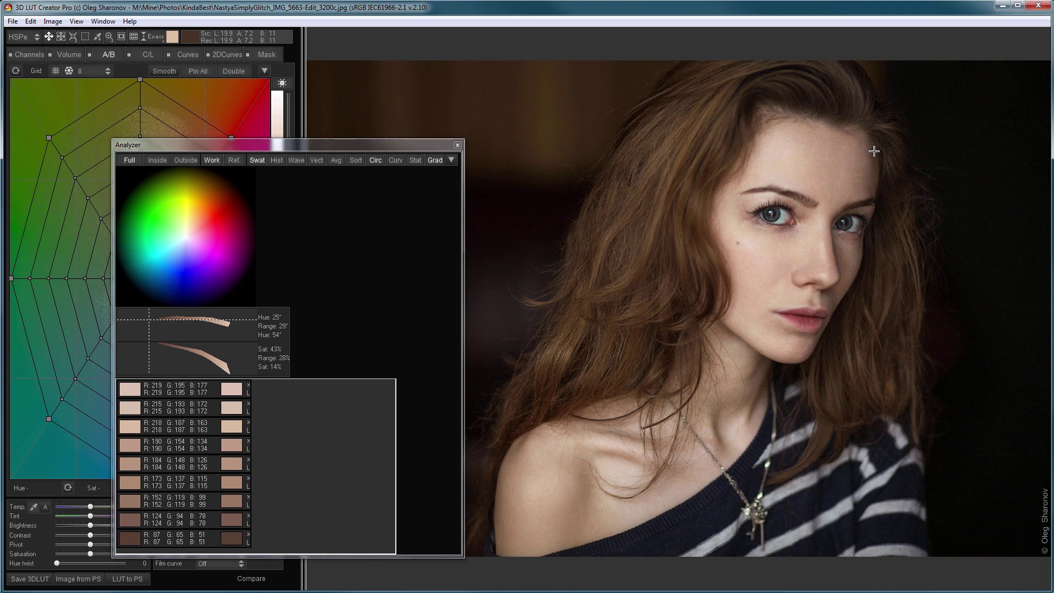
click(874, 146)
click(875, 143)
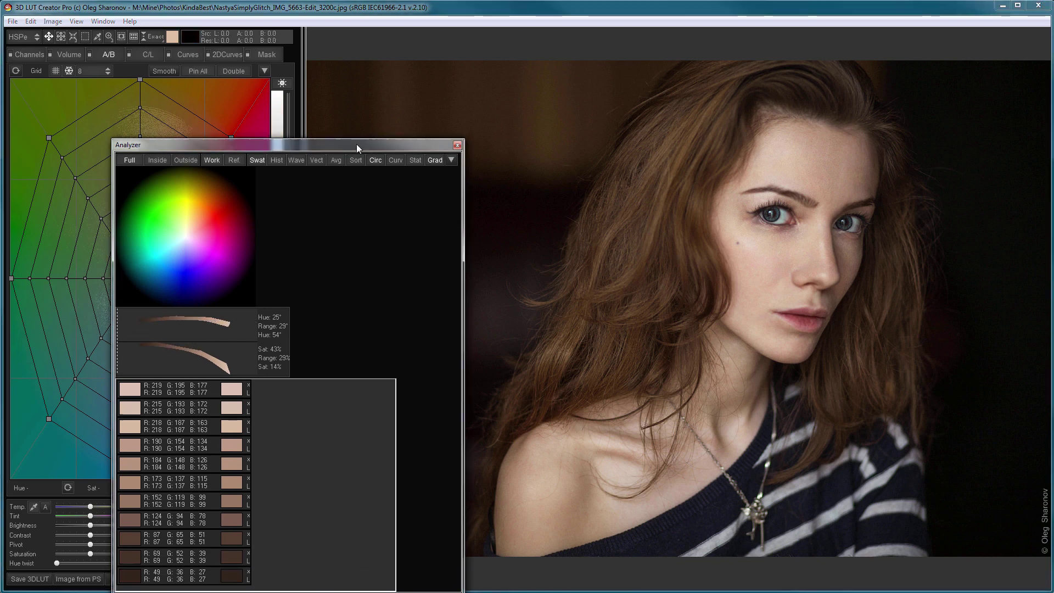
drag(357, 144, 356, 92)
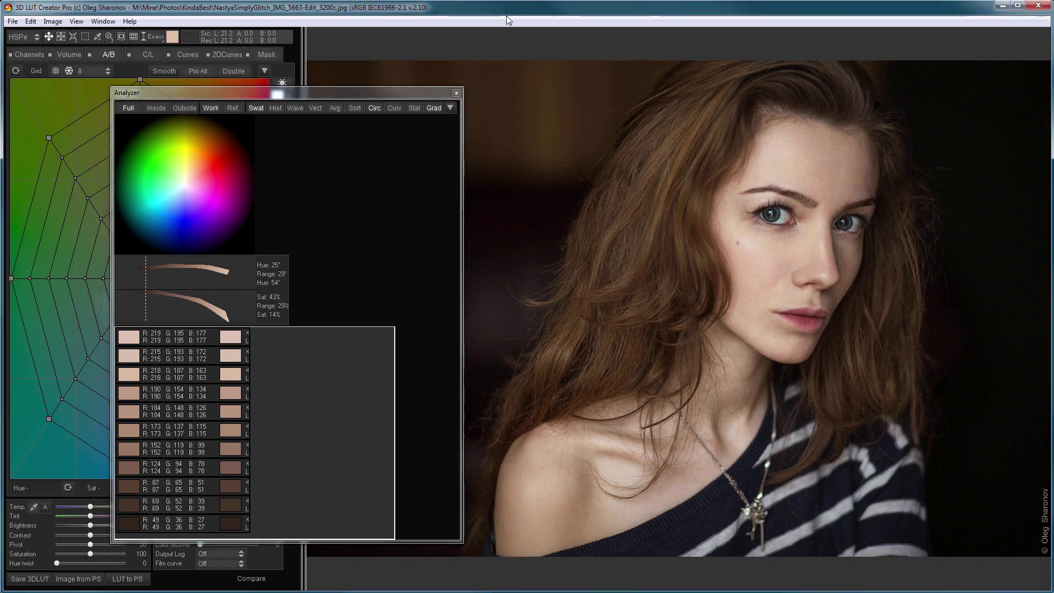
On the reference portrait, sample swatches from forehead skin into the darkest hair tone
key(r)
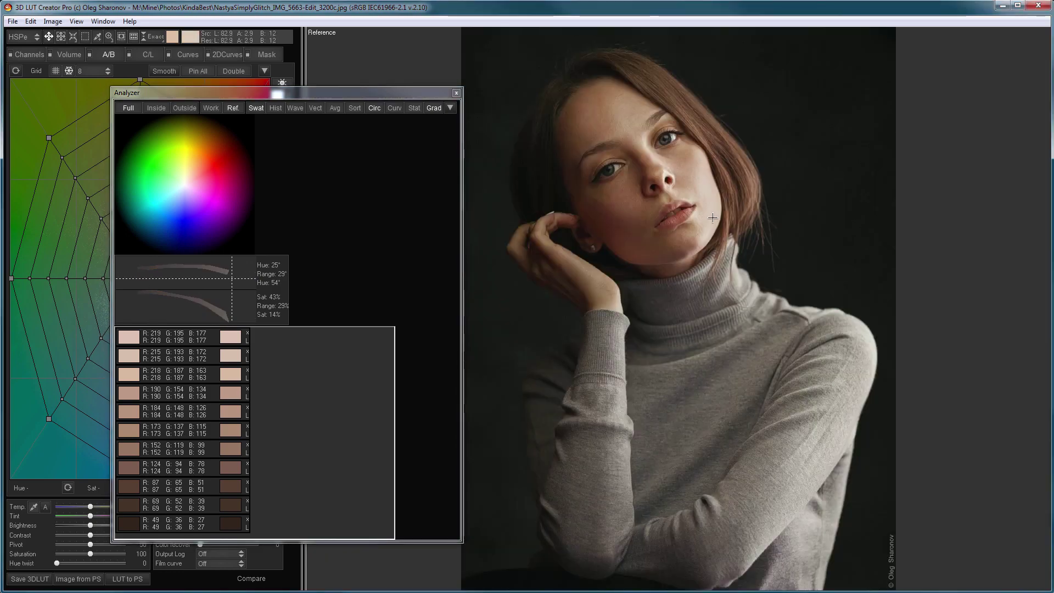
click(713, 217)
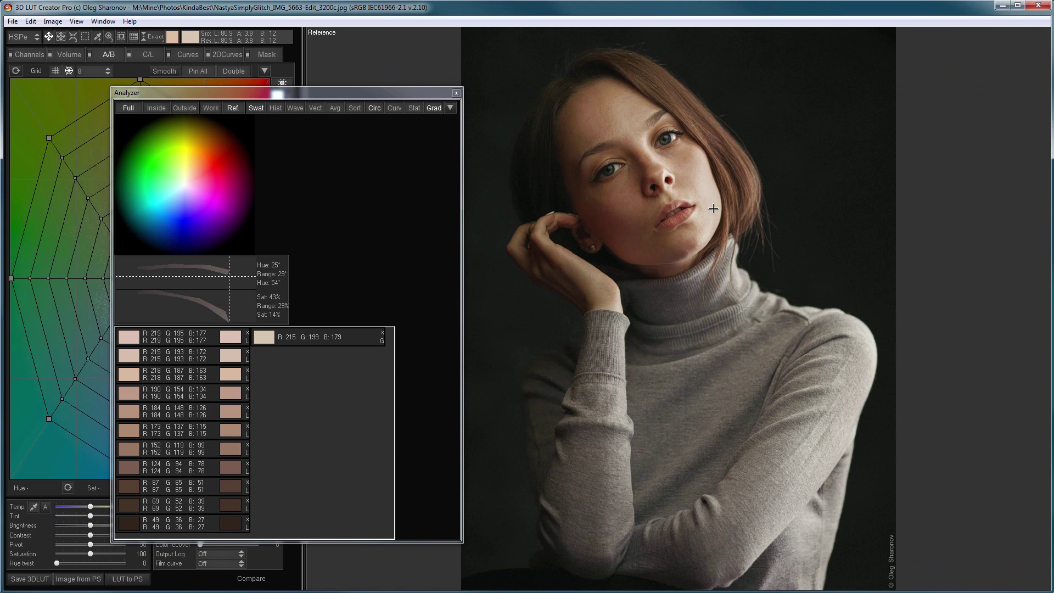
click(638, 110)
click(623, 110)
click(607, 110)
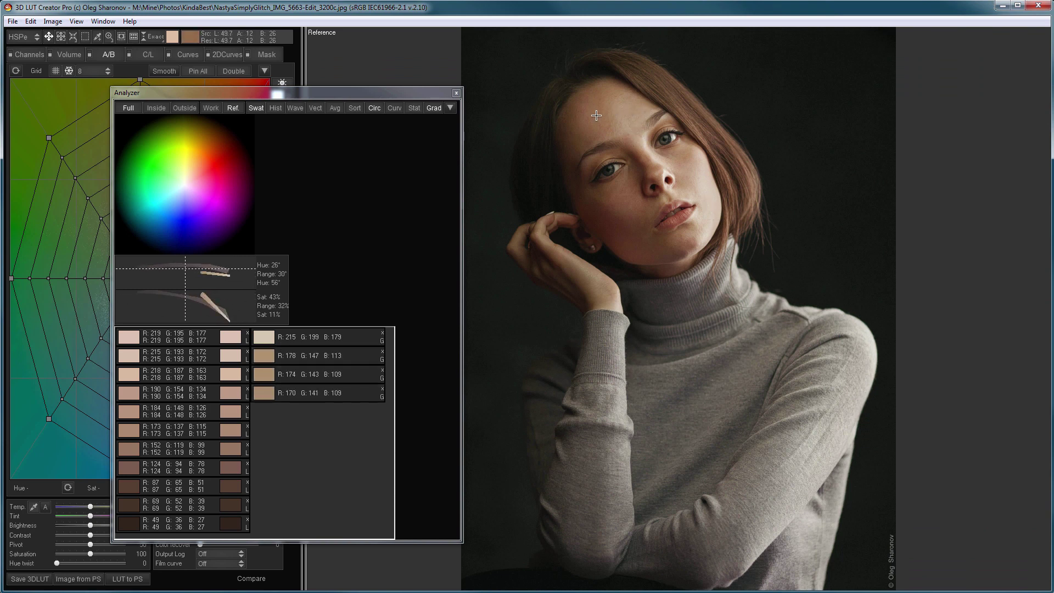
click(591, 113)
click(569, 121)
click(559, 128)
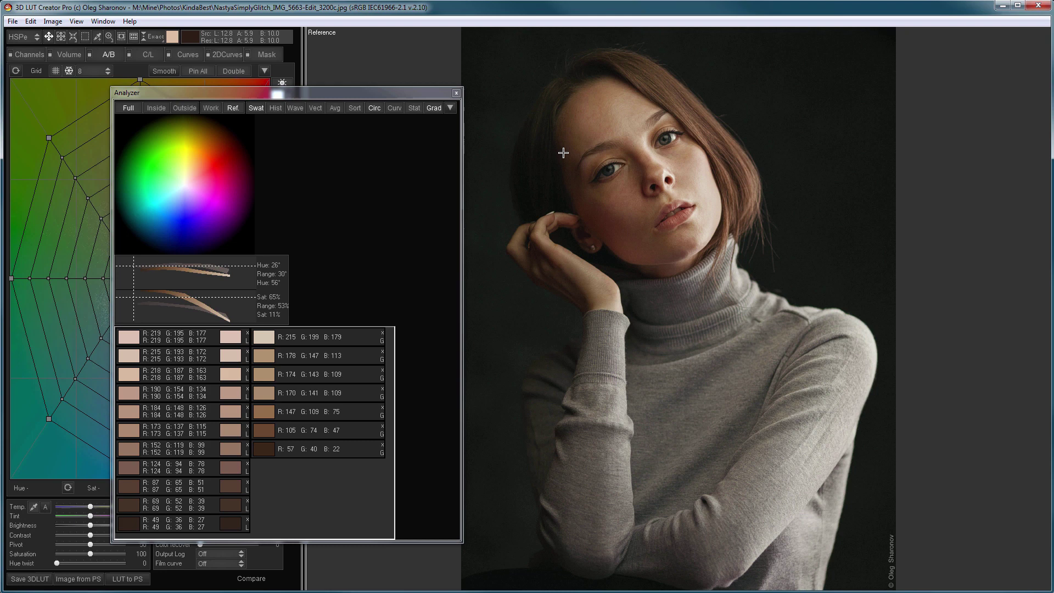
click(565, 151)
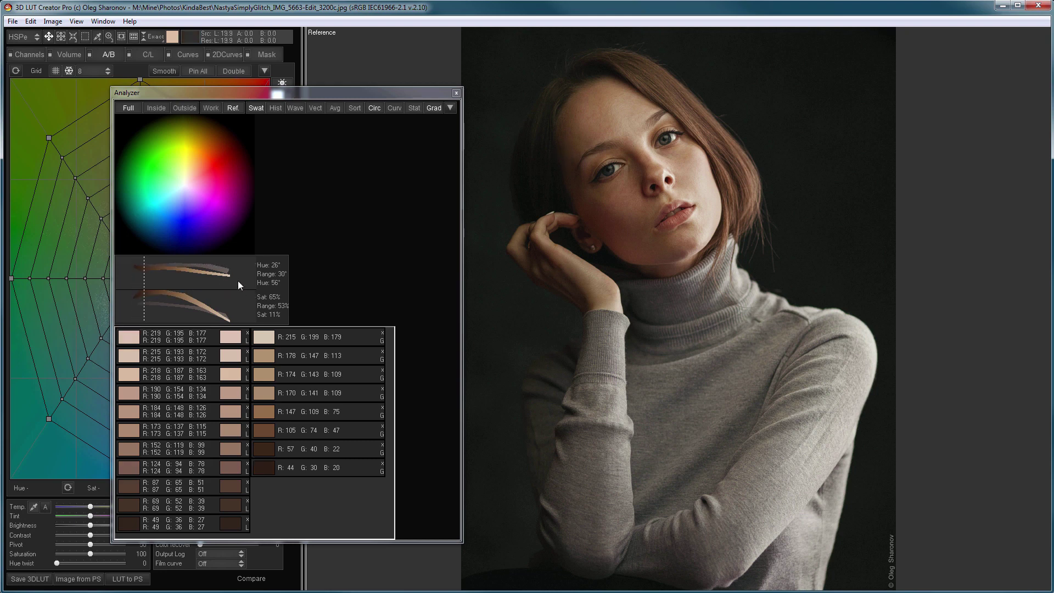
Compare the working and reference gradients by toggling Work/Ref. in the Analyzer
click(210, 107)
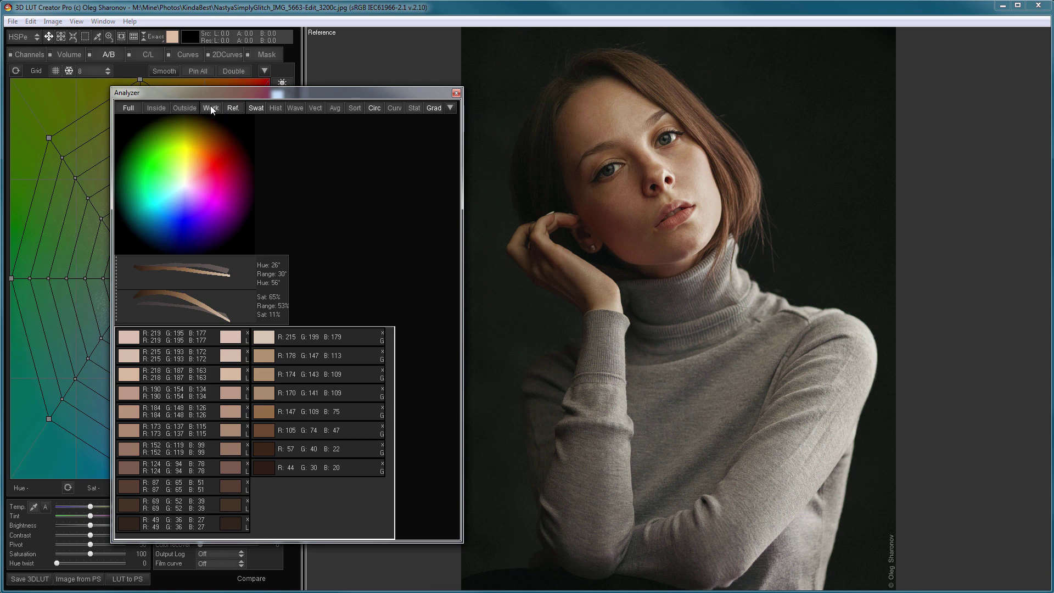
click(233, 107)
click(212, 108)
click(230, 108)
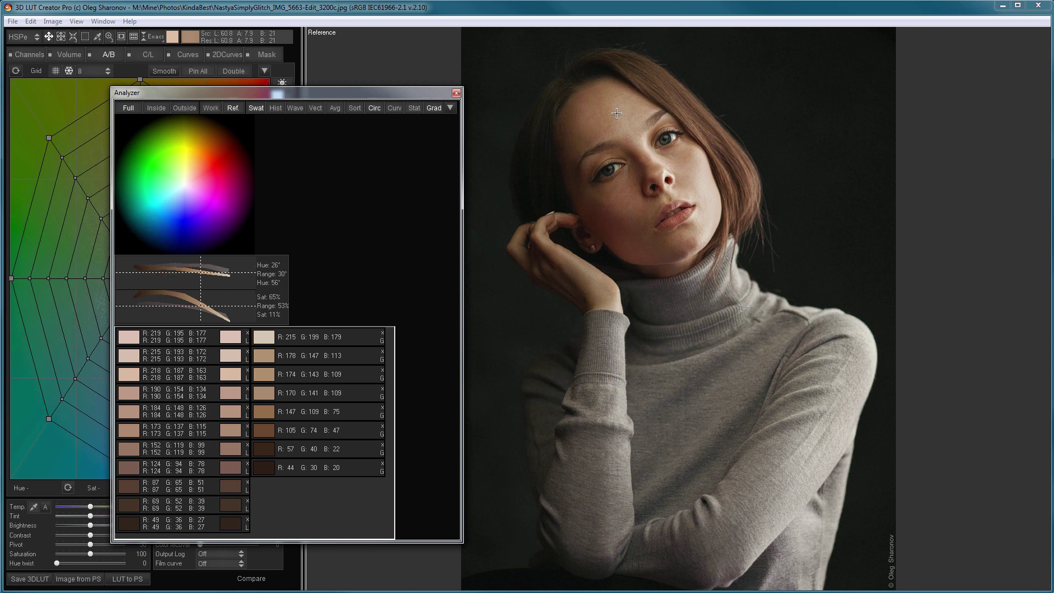
Add eight skin-tone swatches across the reference face, giving hue 24° and saturation 73%
click(656, 163)
click(648, 174)
click(637, 181)
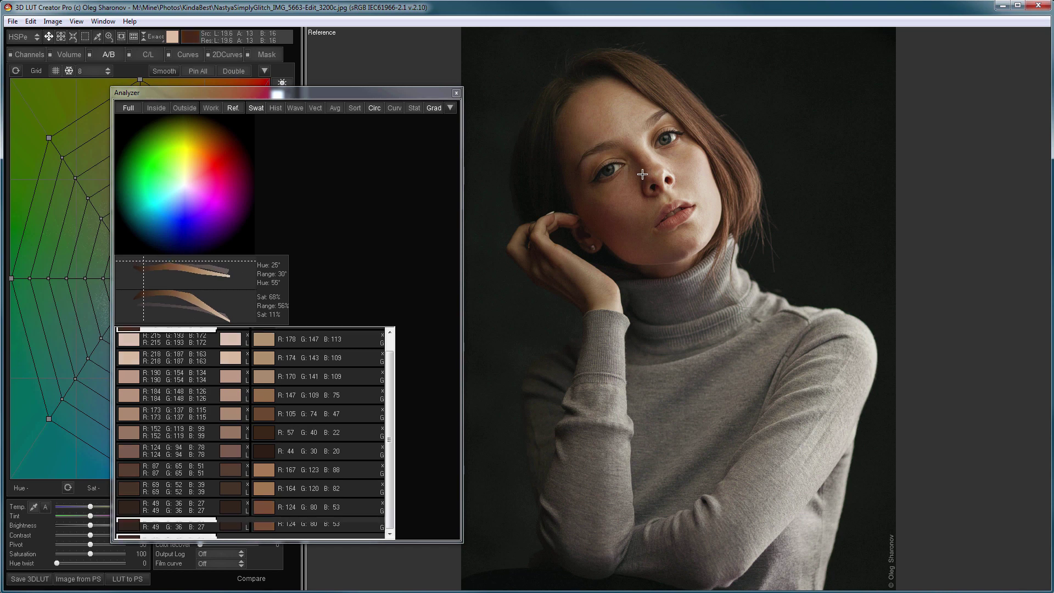
click(623, 190)
click(612, 203)
click(592, 195)
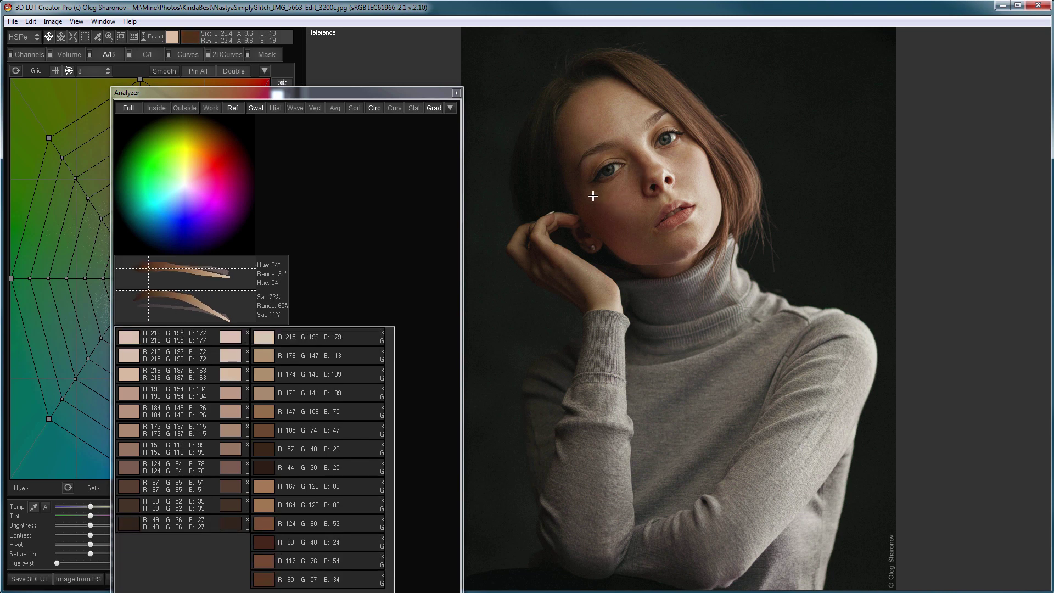
click(610, 228)
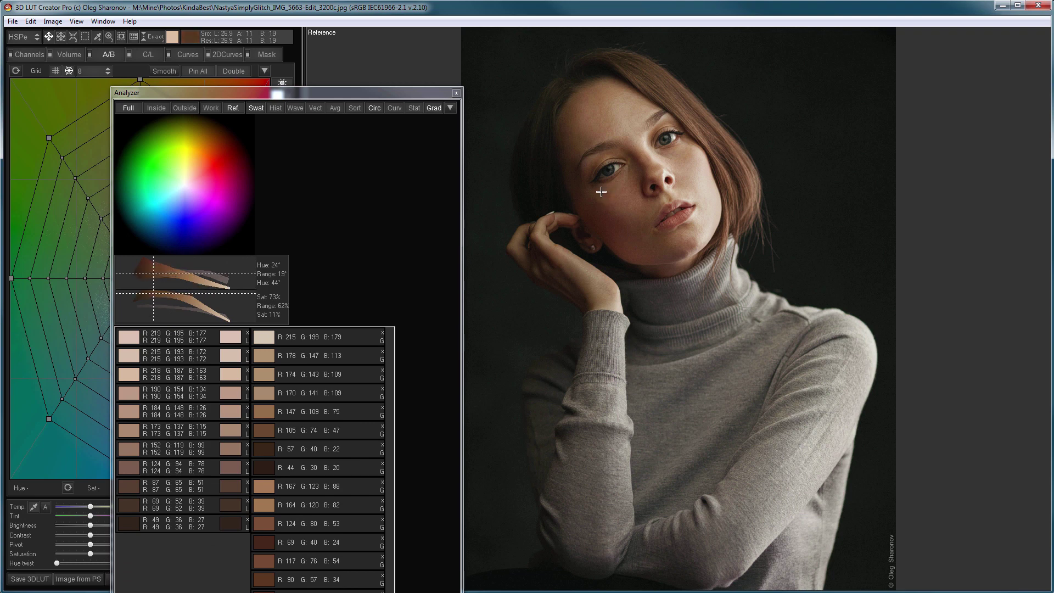
click(617, 188)
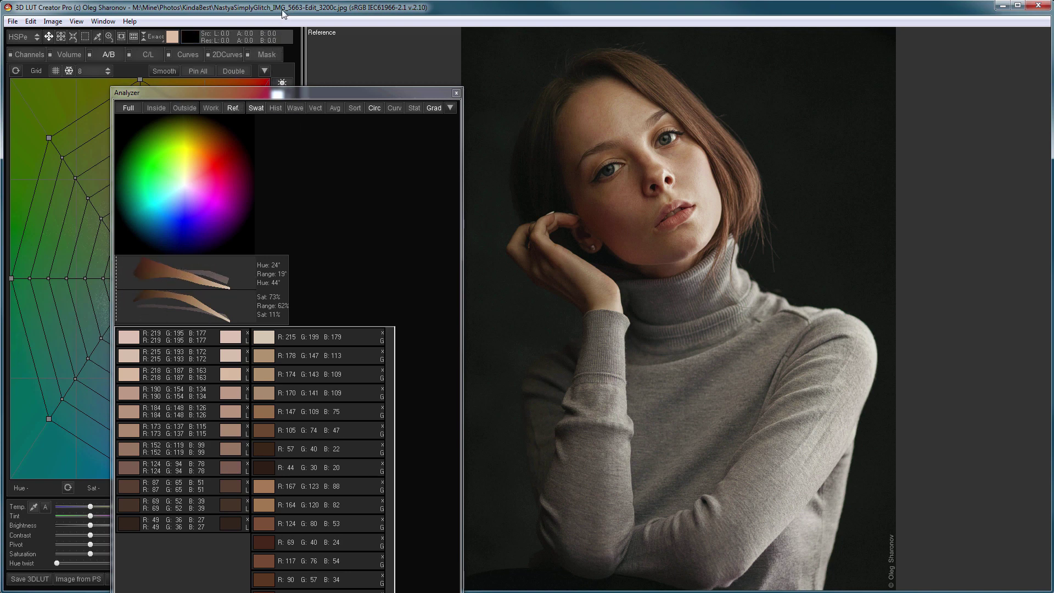
Add four cheek swatches from the work portrait, then turn Swat off and reposition the Analyzer
key(r)
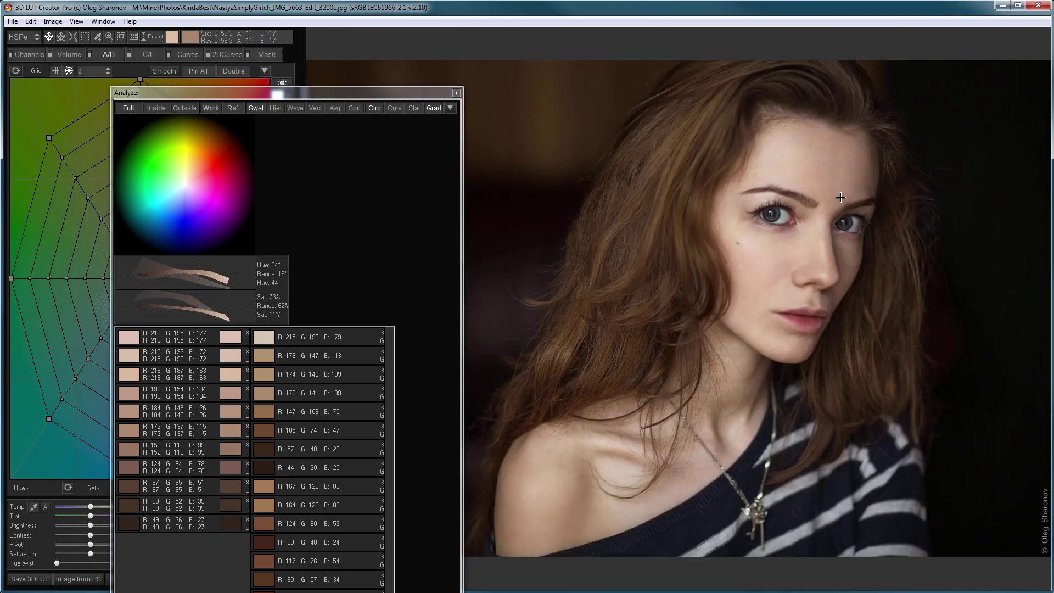
click(815, 241)
click(812, 243)
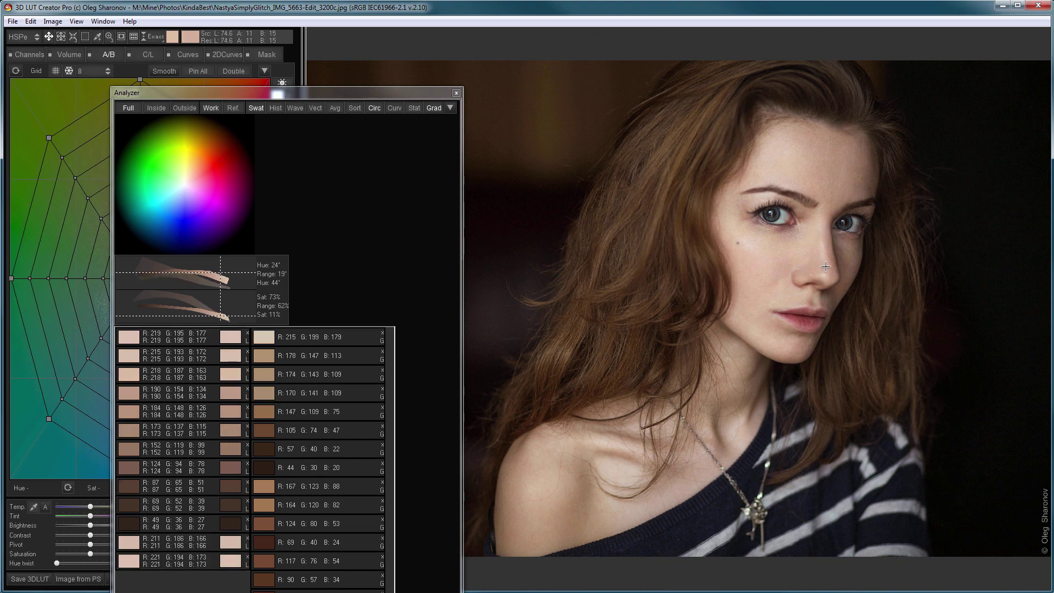
click(803, 252)
click(798, 263)
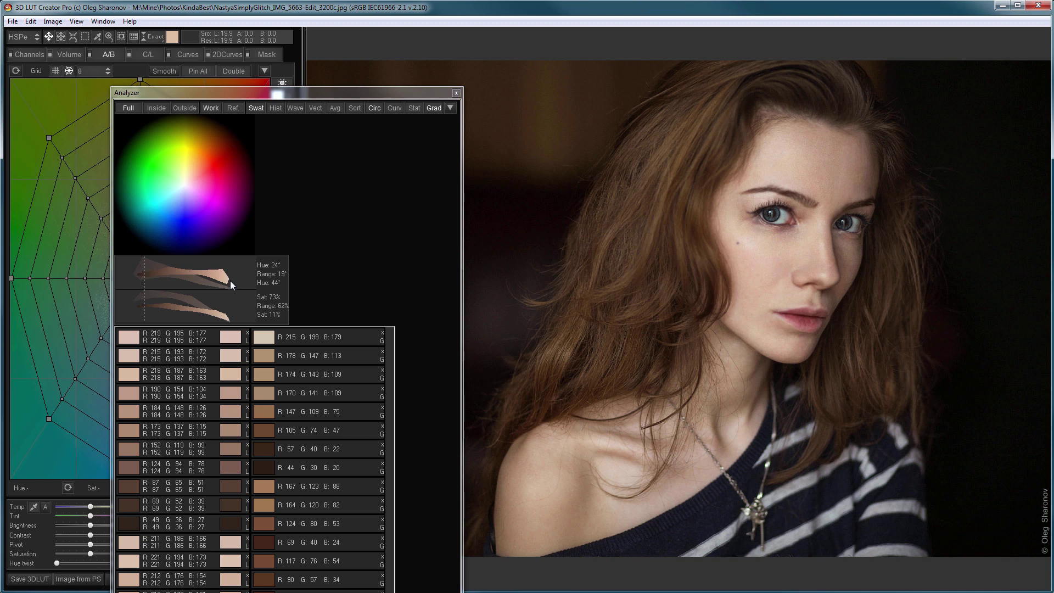
click(256, 107)
drag(254, 97, 475, 55)
Try raising a Luminance curve point, then remove it to restore a straight curve
click(174, 56)
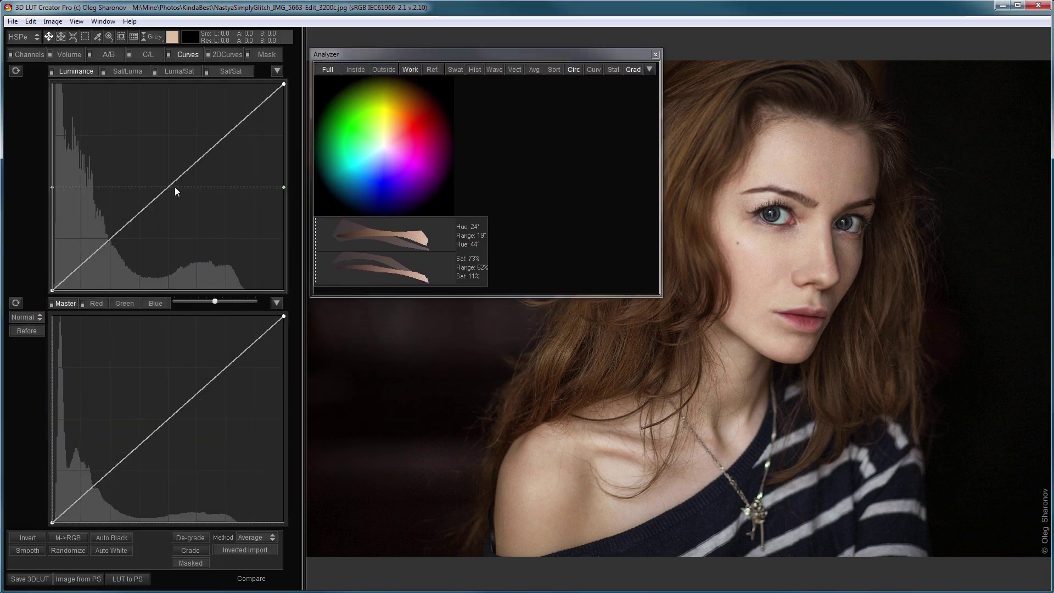
mouse_move(175, 186)
mouse_down()
mouse_move(159, 171)
mouse_move(172, 190)
mouse_up()
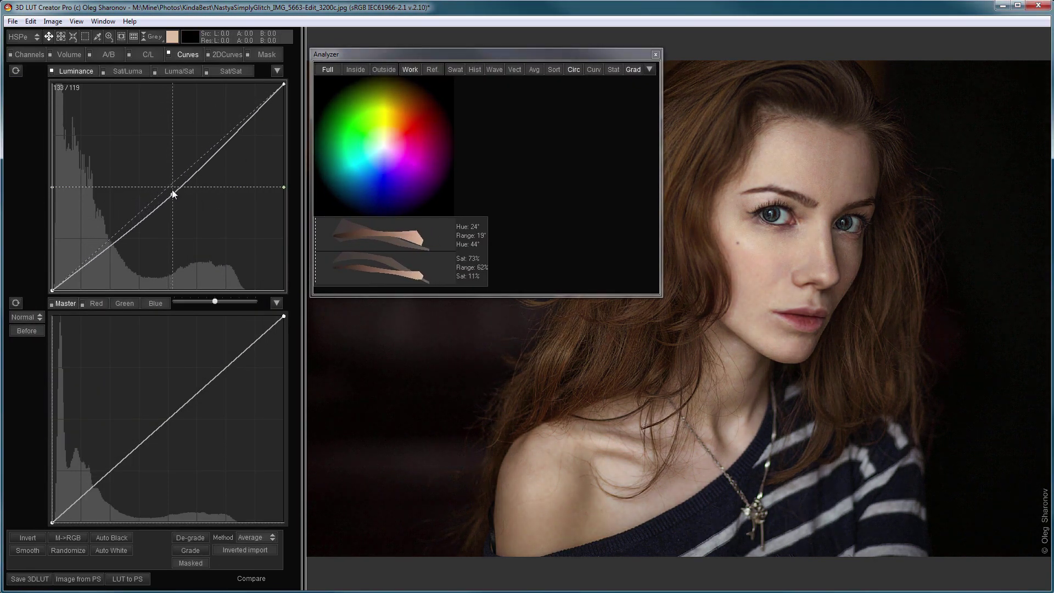
right_click(168, 183)
In the A/B grid, shift reds and orange-yellows warmer, enable Double, and move the upper red node to hue 12.9
click(108, 55)
click(230, 138)
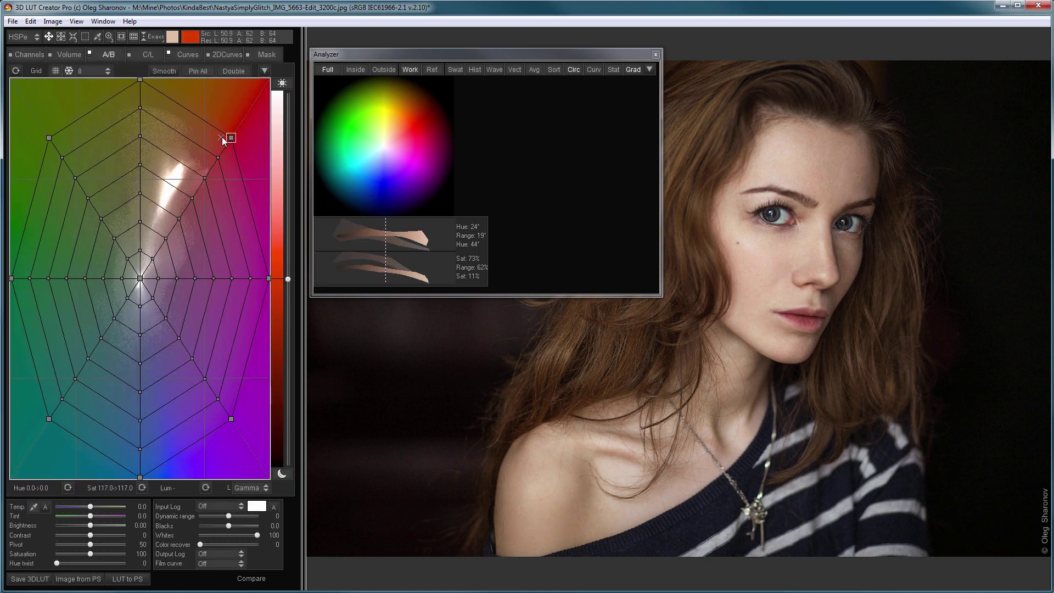
drag(232, 137, 210, 120)
drag(141, 80, 205, 112)
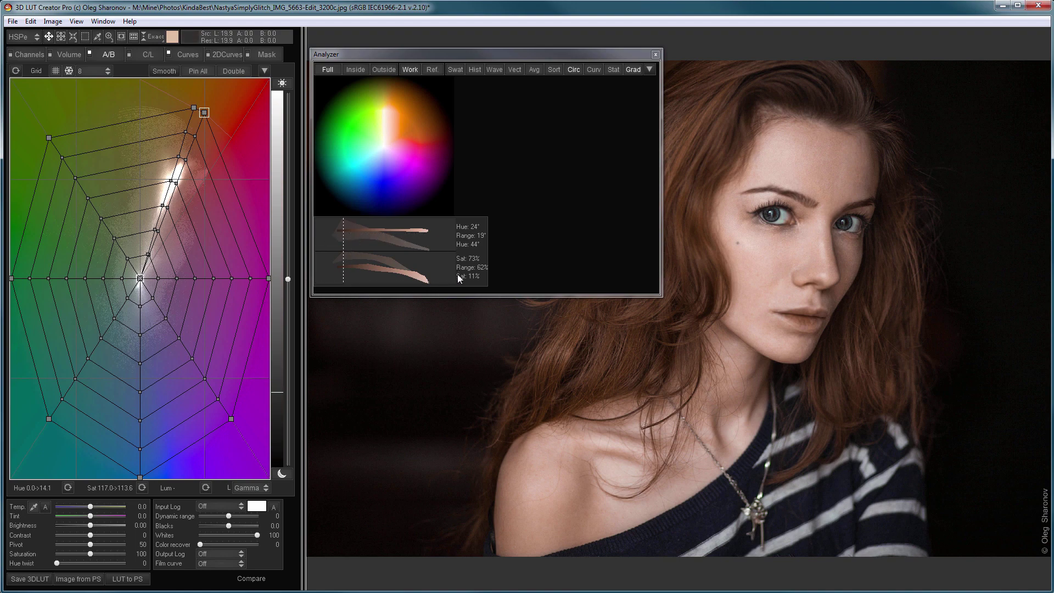
click(234, 71)
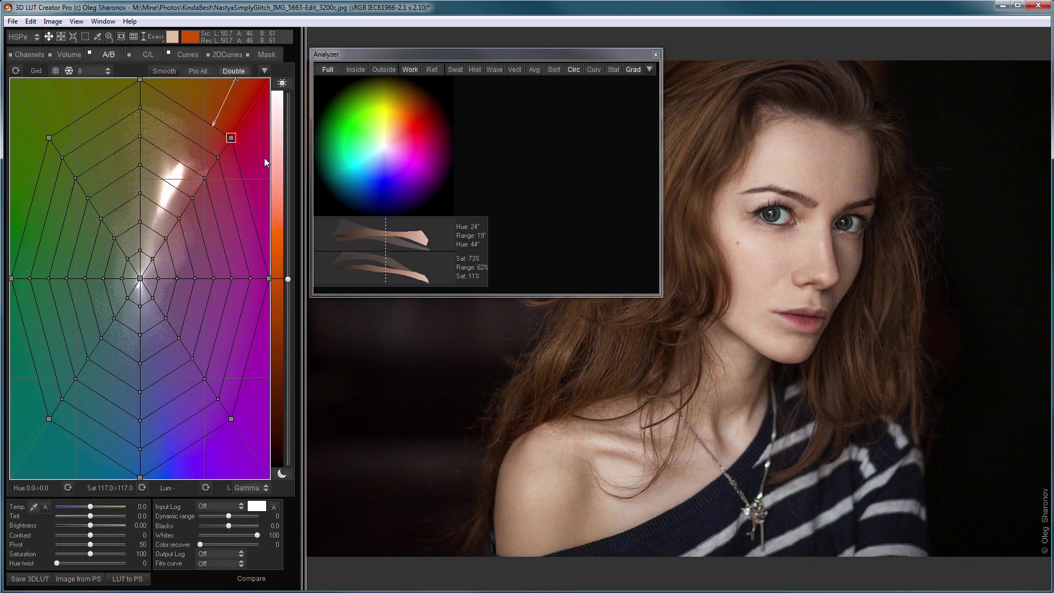
drag(230, 107, 206, 99)
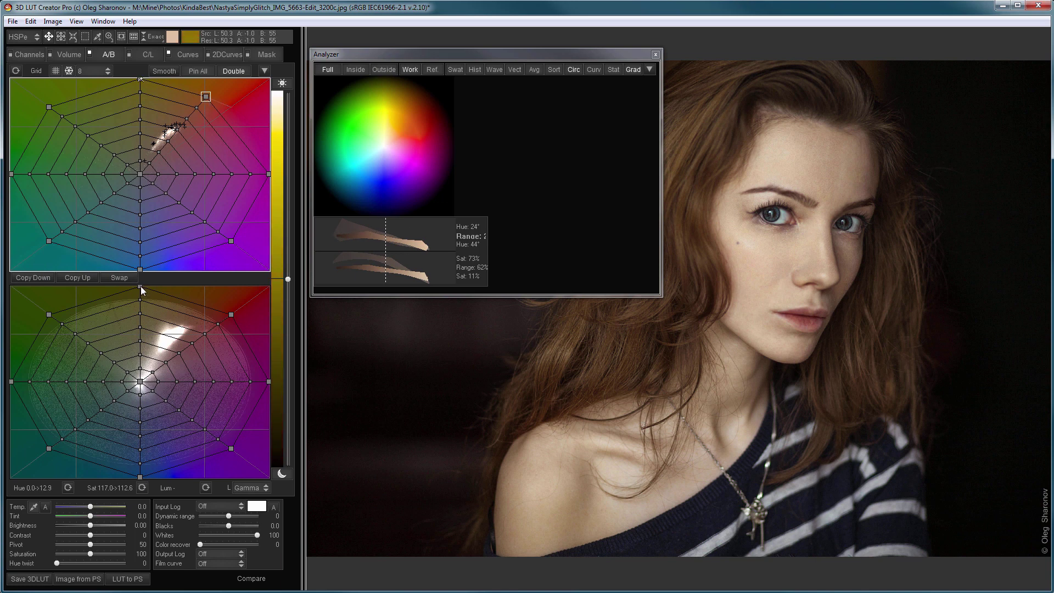
In the lower grid layer, shift hue 45 to 31.6 and push red saturation to 80.6, then narrow the Analyzer
drag(141, 285, 172, 288)
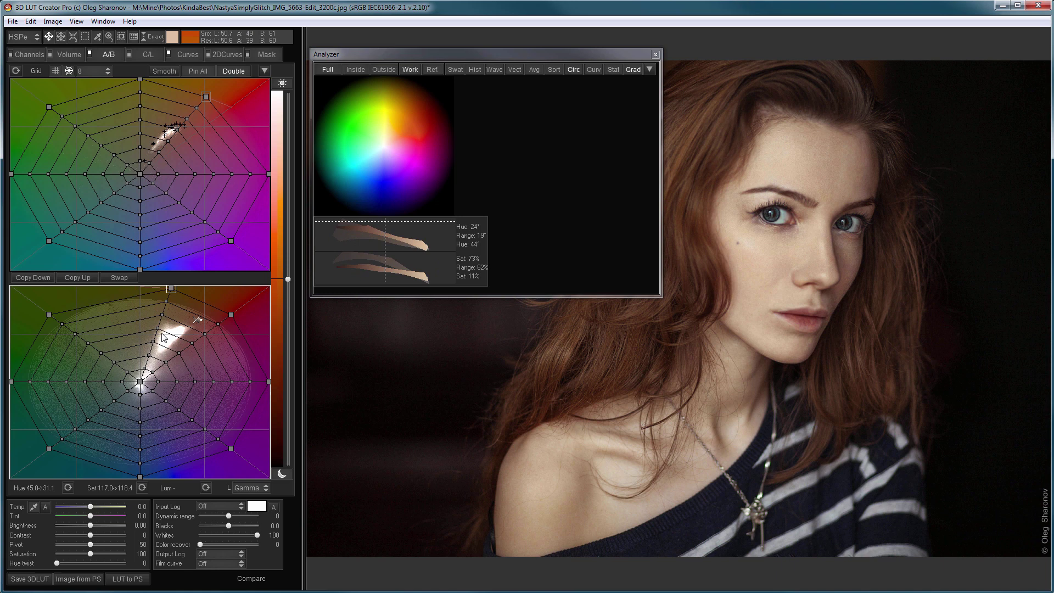
drag(152, 345, 159, 315)
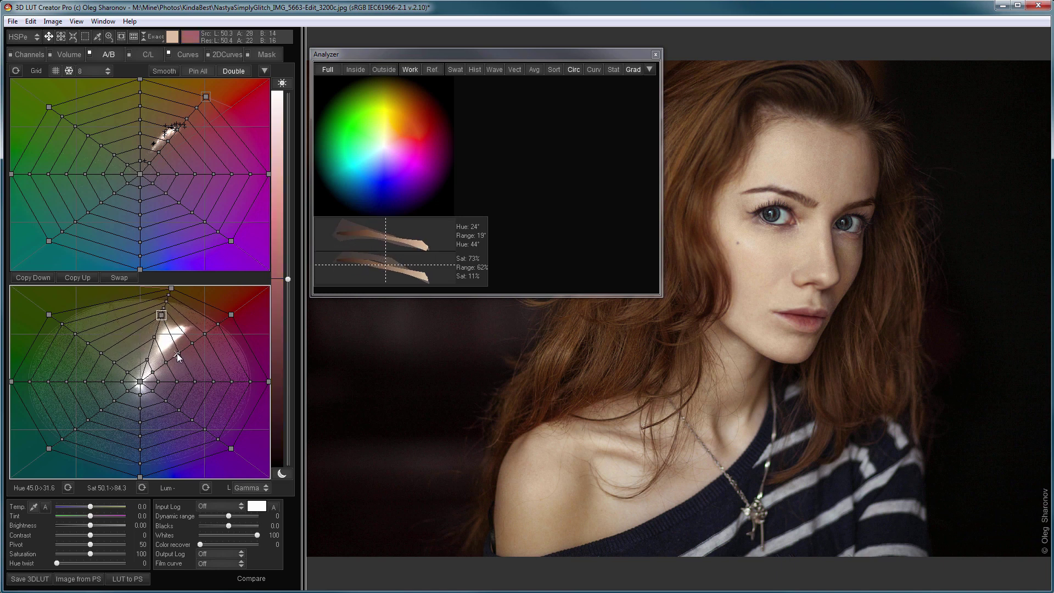
drag(179, 353, 197, 331)
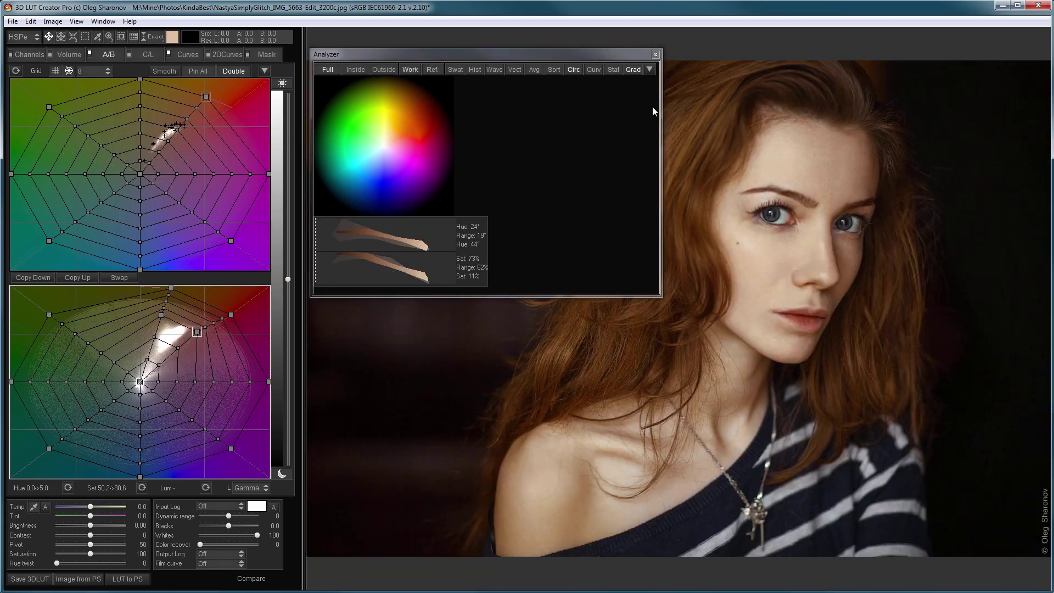
drag(660, 106, 494, 107)
drag(466, 53, 436, 45)
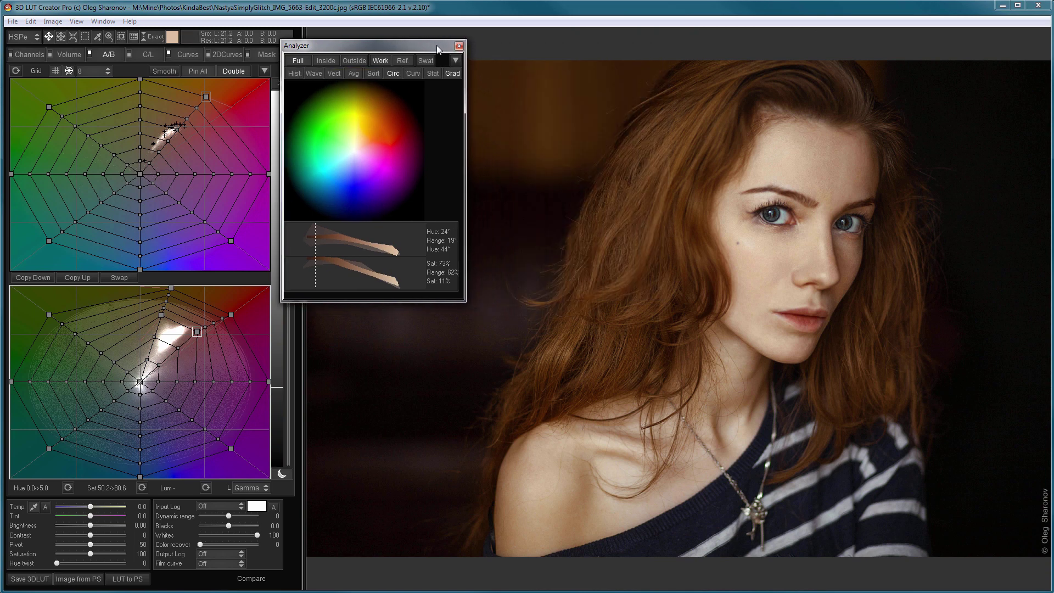
Compare the graded portrait against its Before view and the reference photo
key(c)
key(c)
key(r)
key(r)
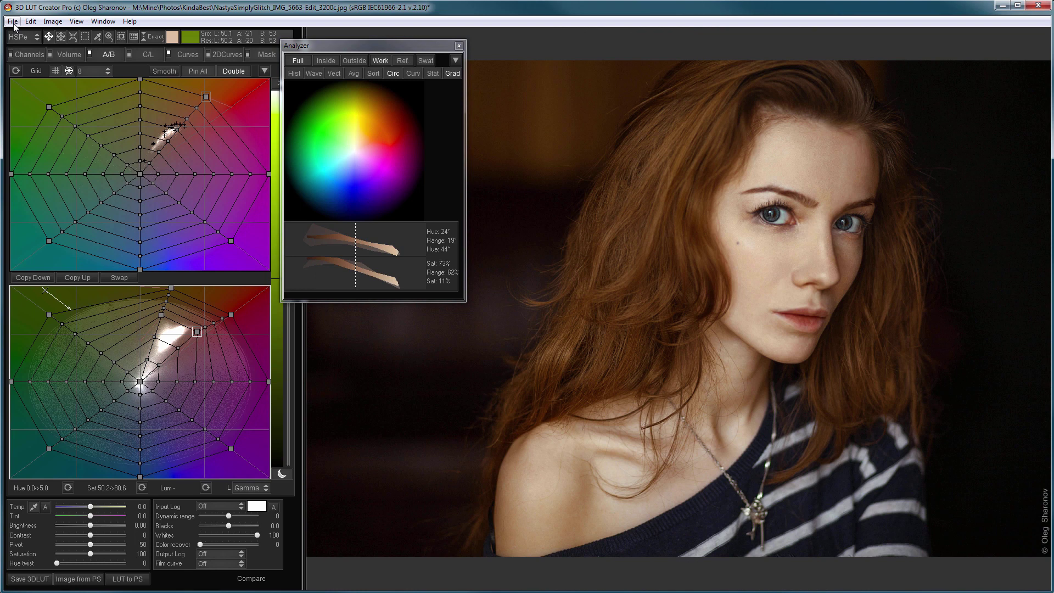
Start a new blank LUT with Reset all and switch to the Curves view
click(12, 21)
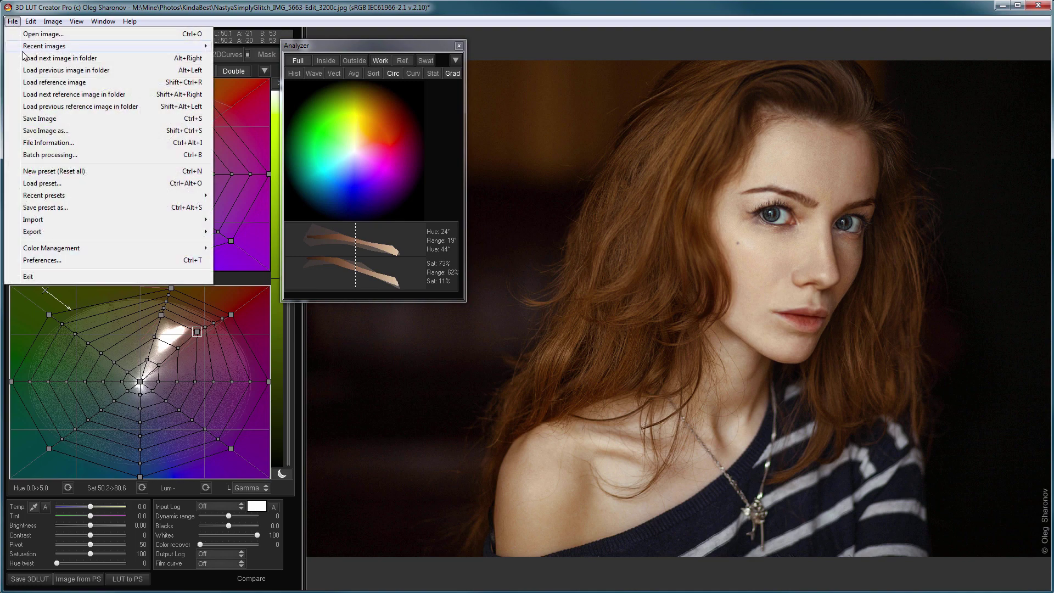
click(34, 171)
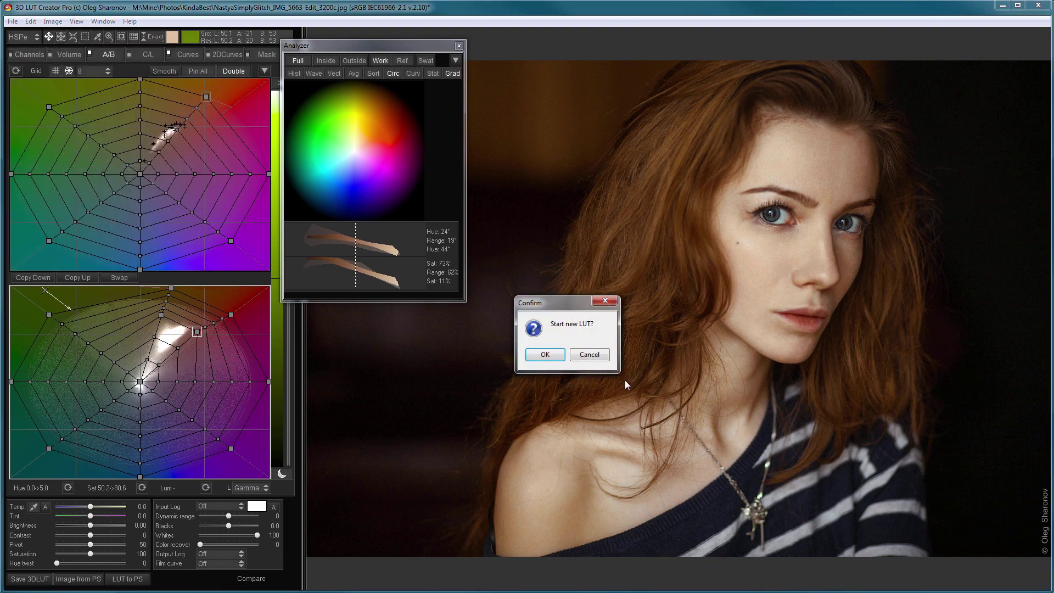
click(543, 354)
click(186, 54)
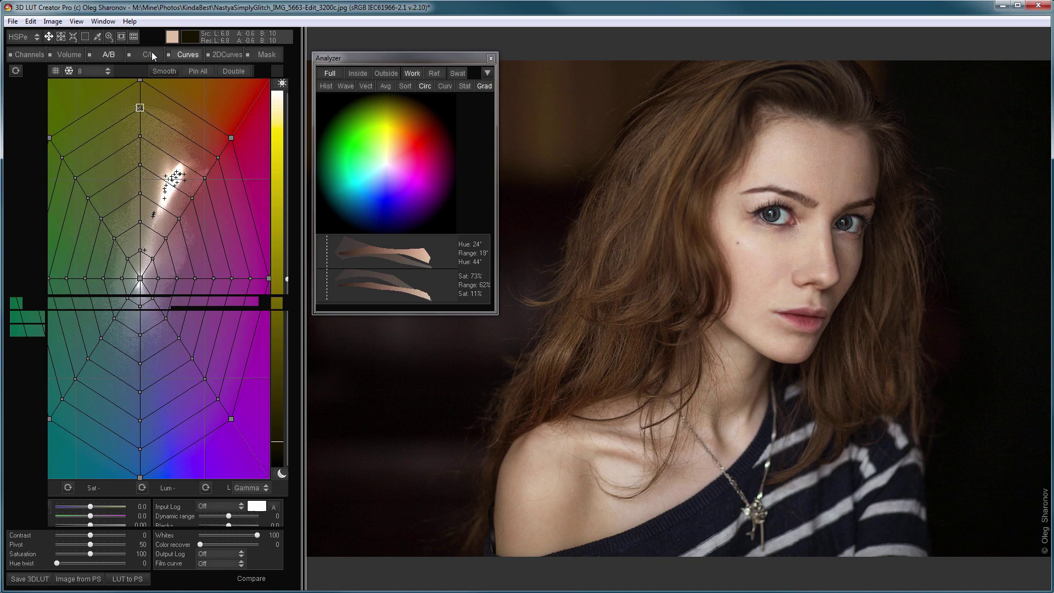
click(30, 22)
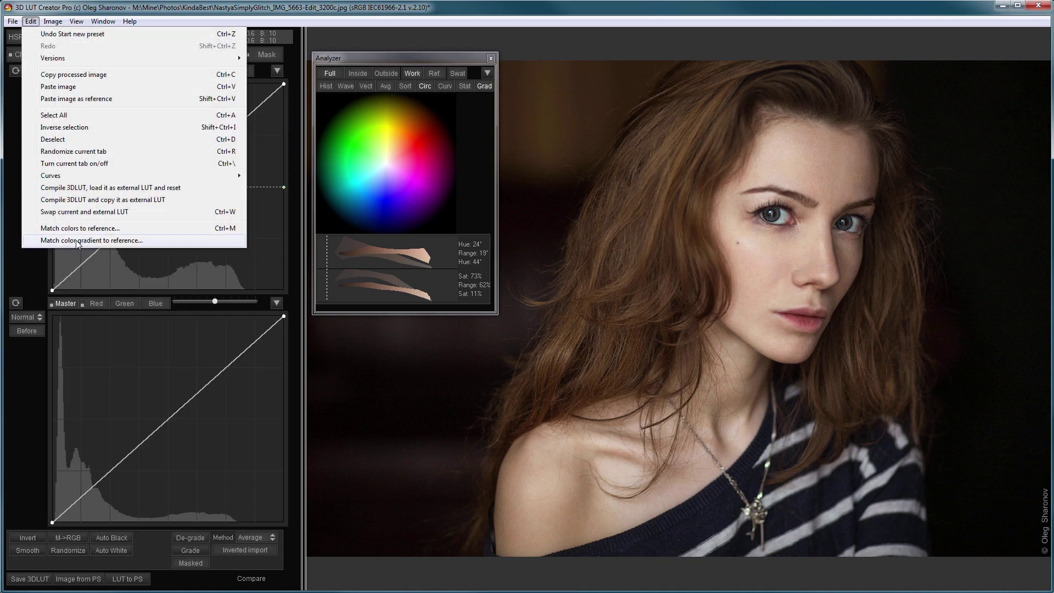
click(115, 242)
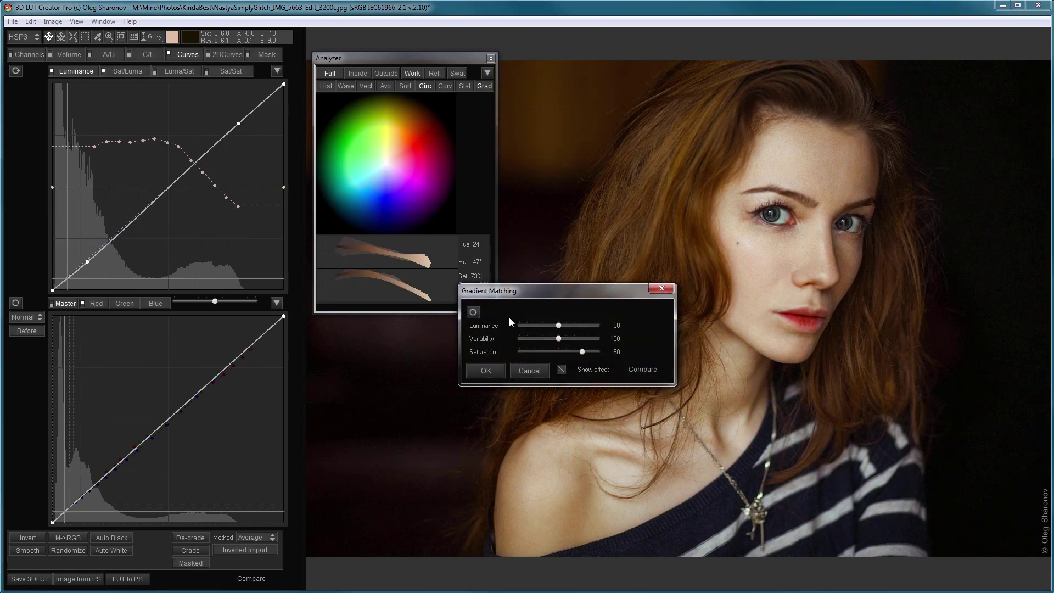
drag(558, 295, 352, 356)
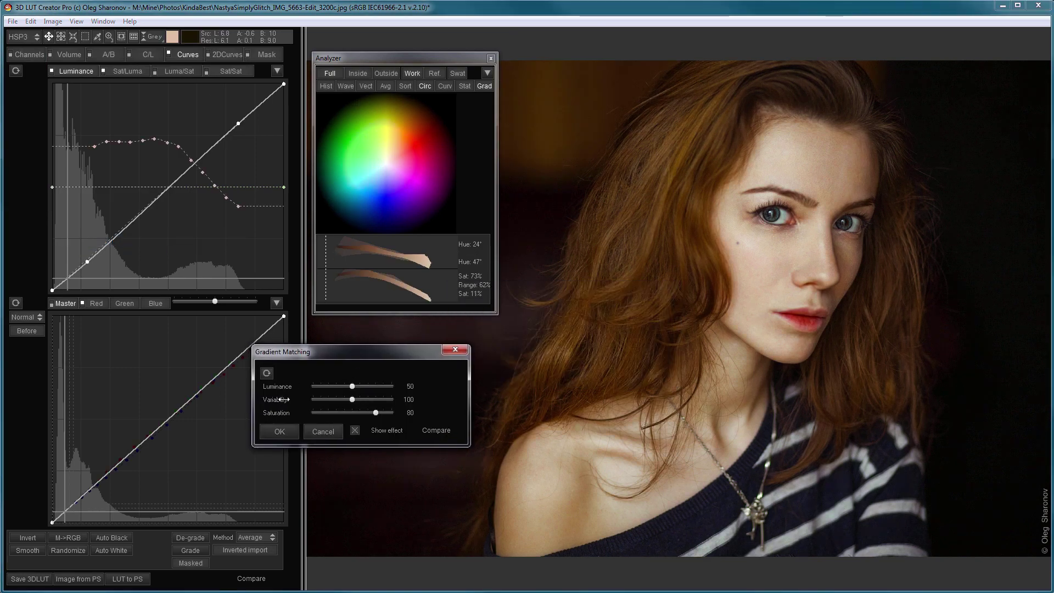
drag(352, 386, 353, 386)
click(366, 432)
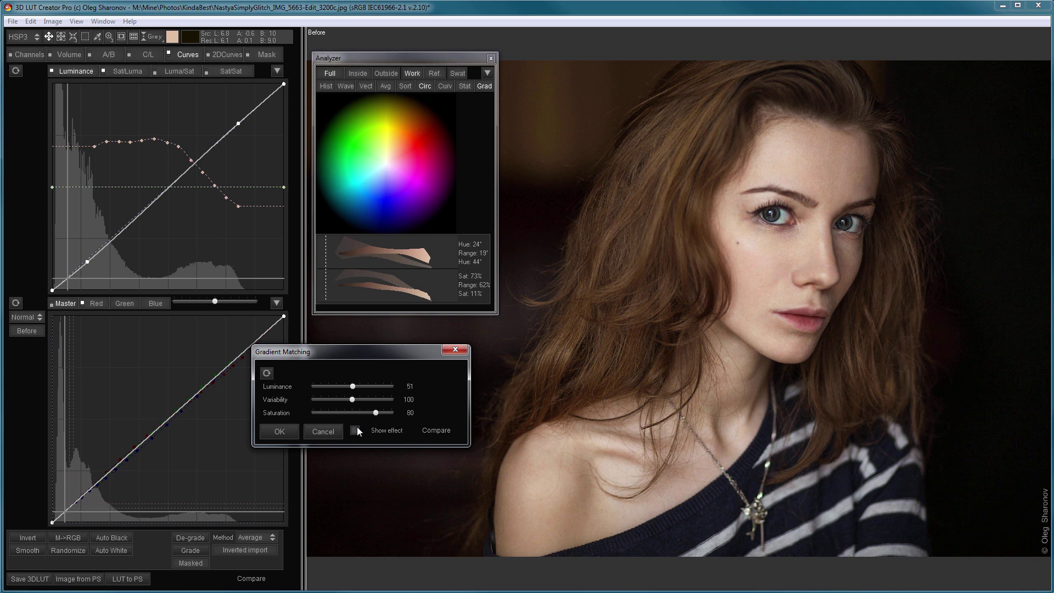
click(355, 430)
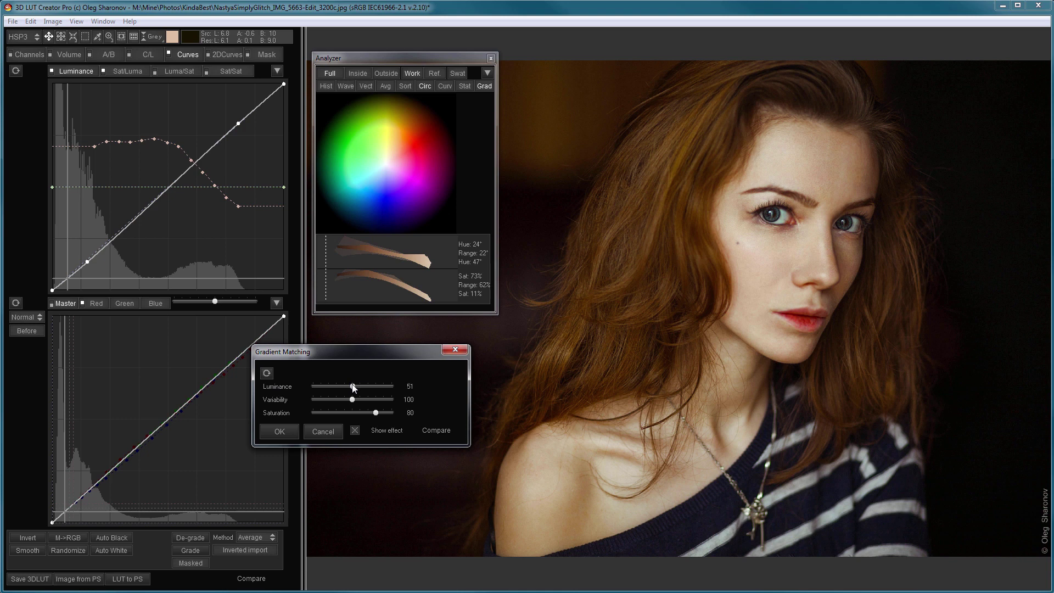
Test the Gradient Matching sliders, ending at Luminance 100 and Variability 200
drag(352, 385, 305, 386)
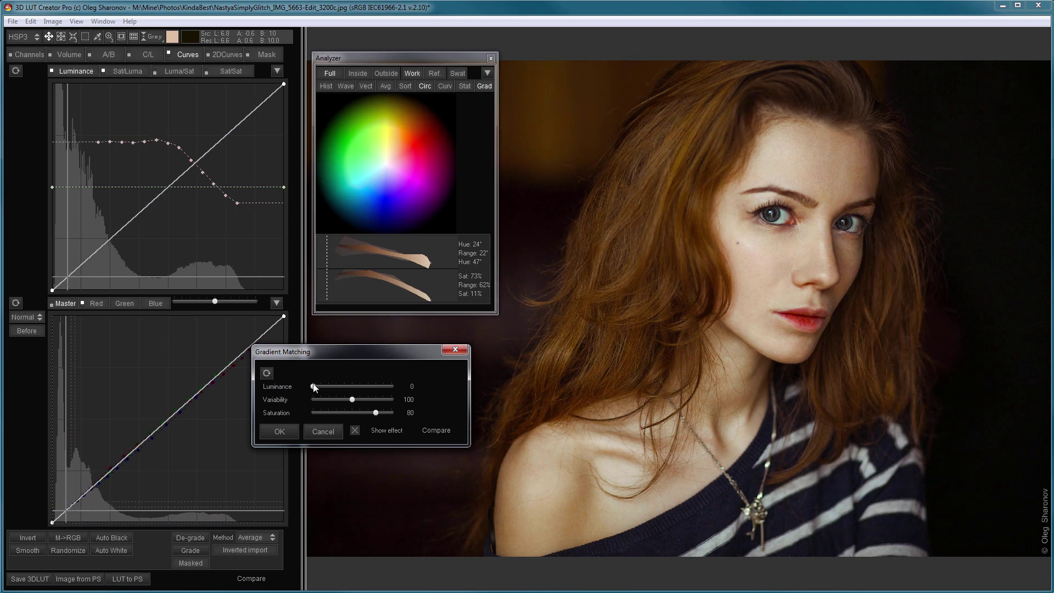
click(393, 386)
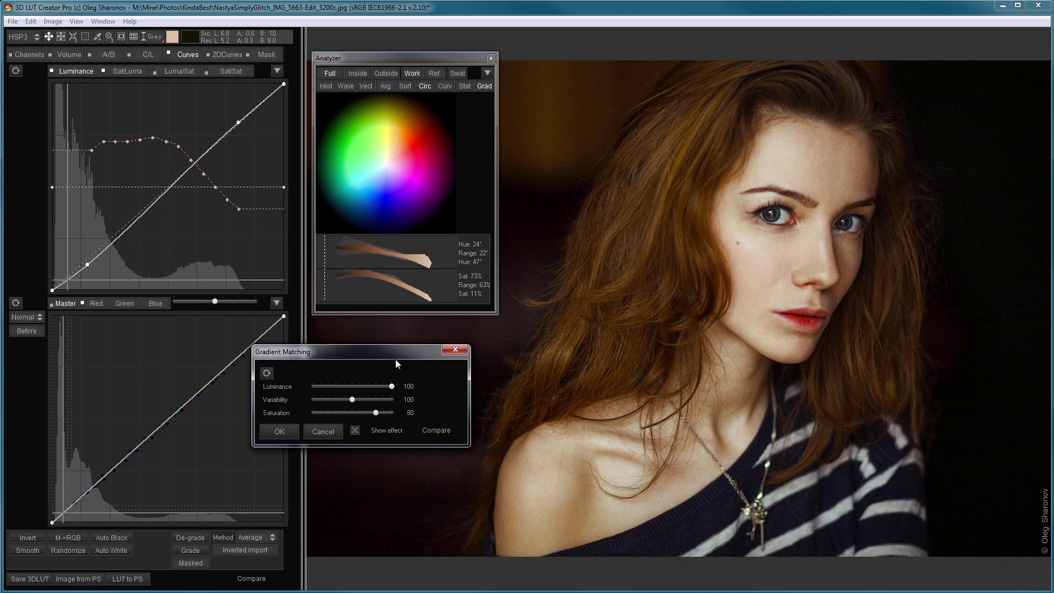
drag(325, 383, 401, 386)
drag(350, 399, 312, 402)
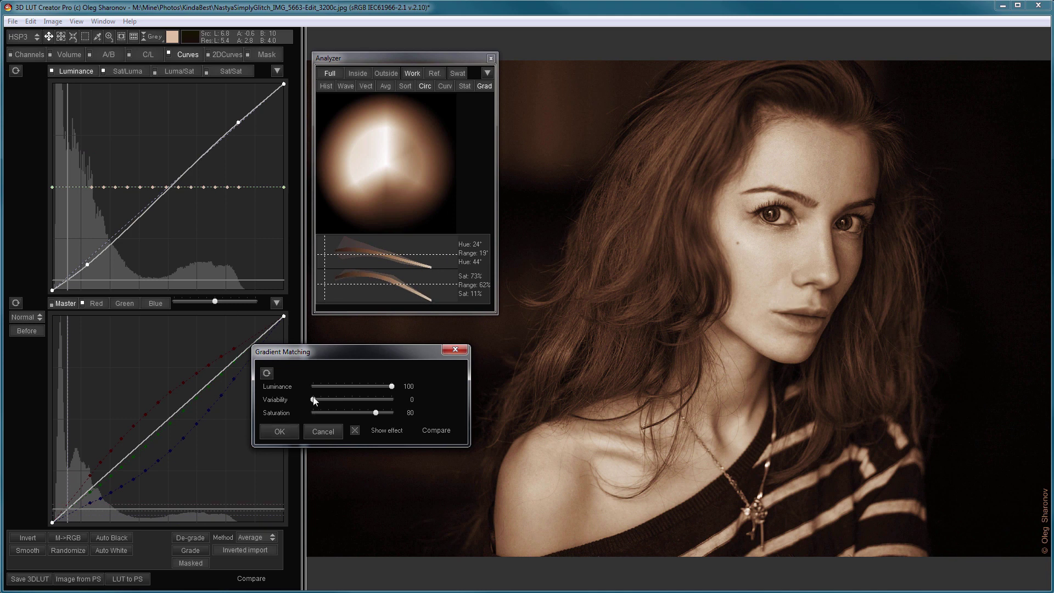
drag(313, 400, 394, 400)
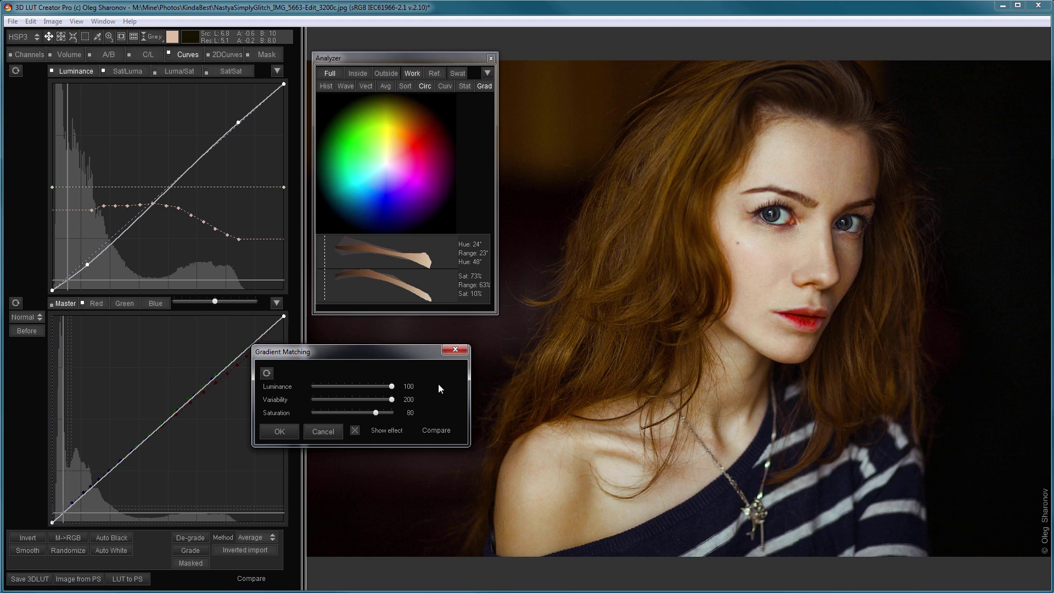
Move the Gradient Matching dialog and test Saturation values between near 0 and 100
drag(381, 413, 365, 414)
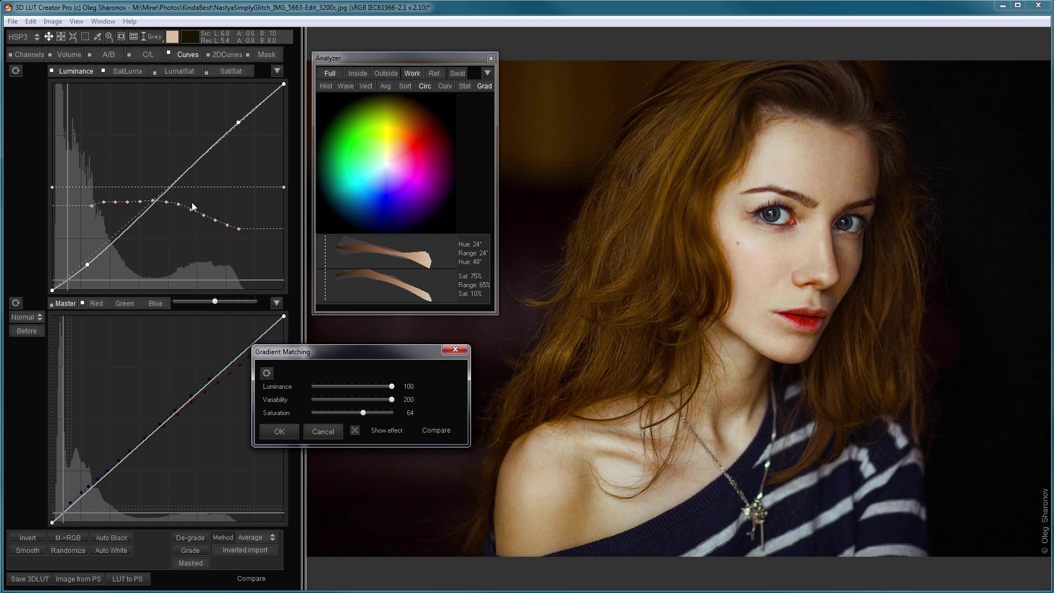
drag(363, 413, 401, 418)
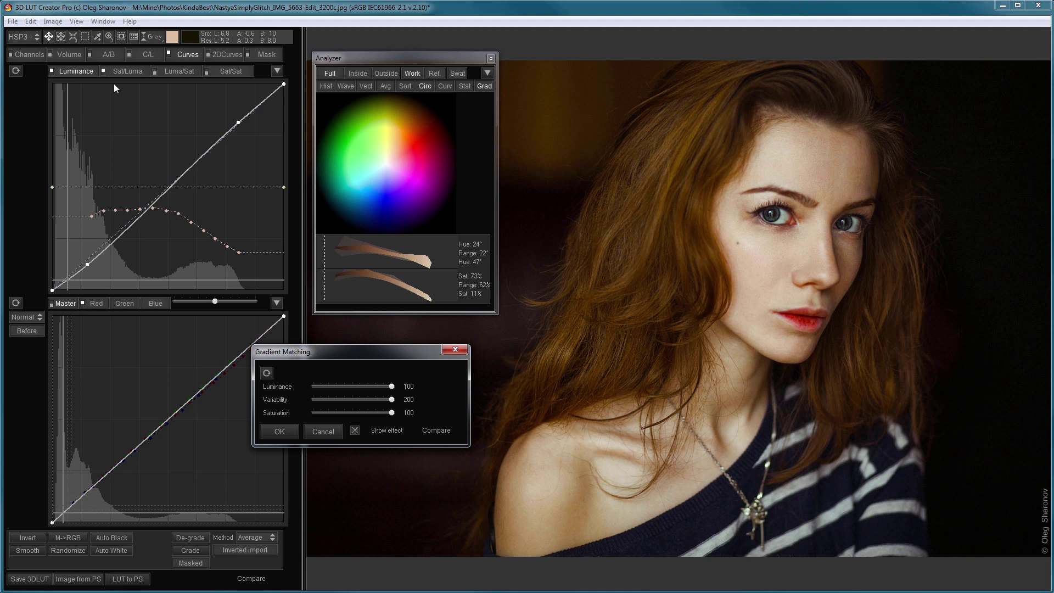
drag(325, 351, 366, 324)
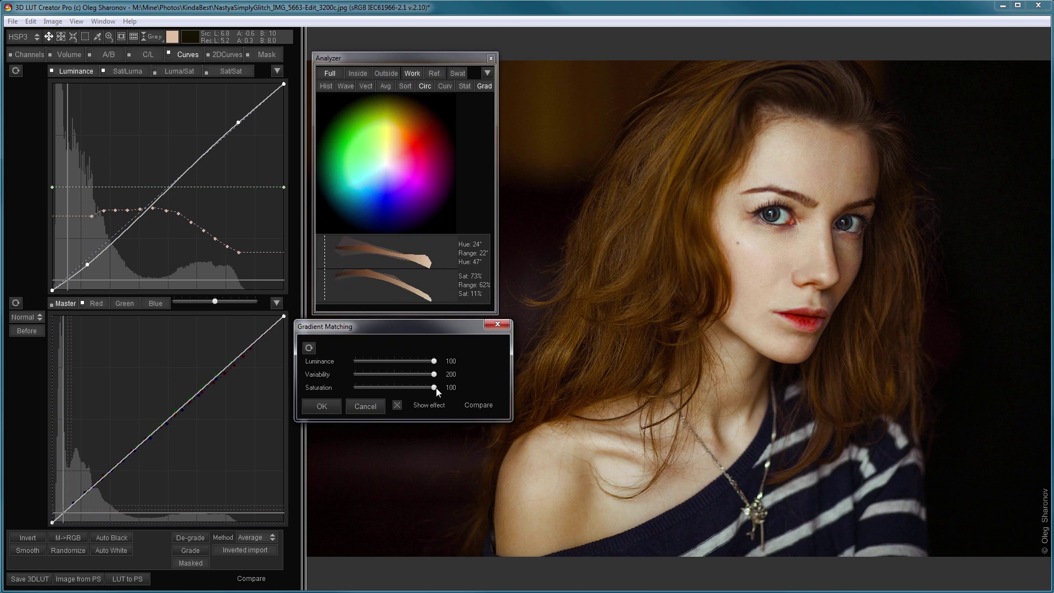
drag(436, 388, 355, 387)
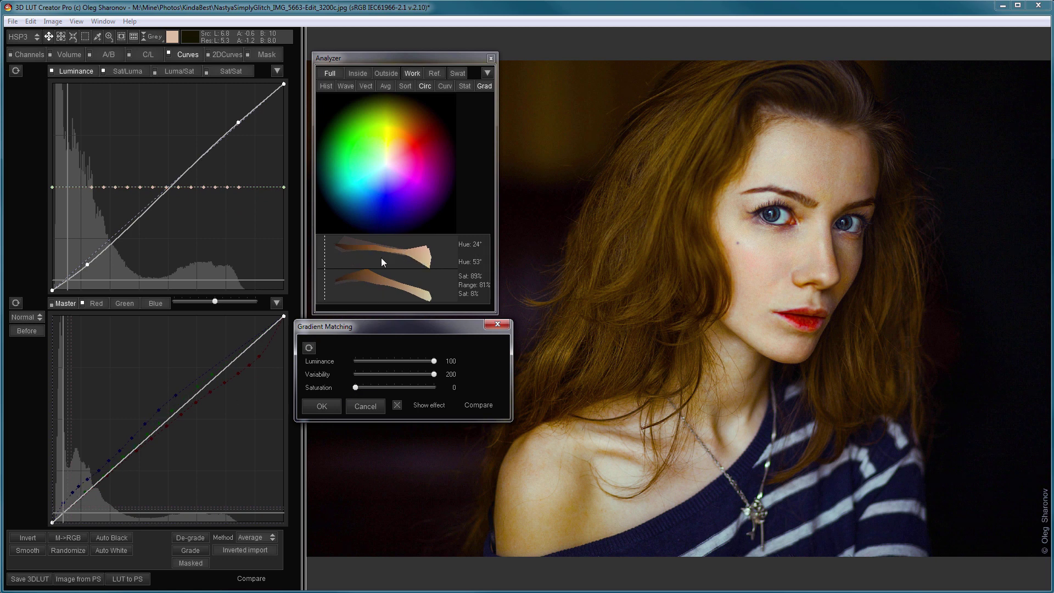
drag(357, 387, 394, 375)
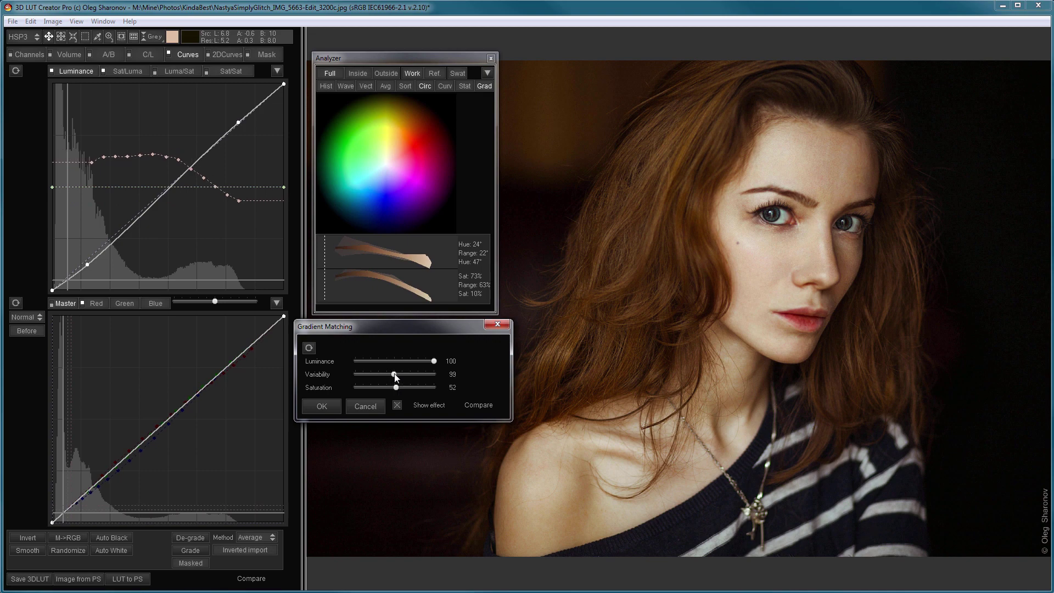
Compare with Show effect, accept the gradient match, close the Analyzer, and preview reference and original
click(398, 405)
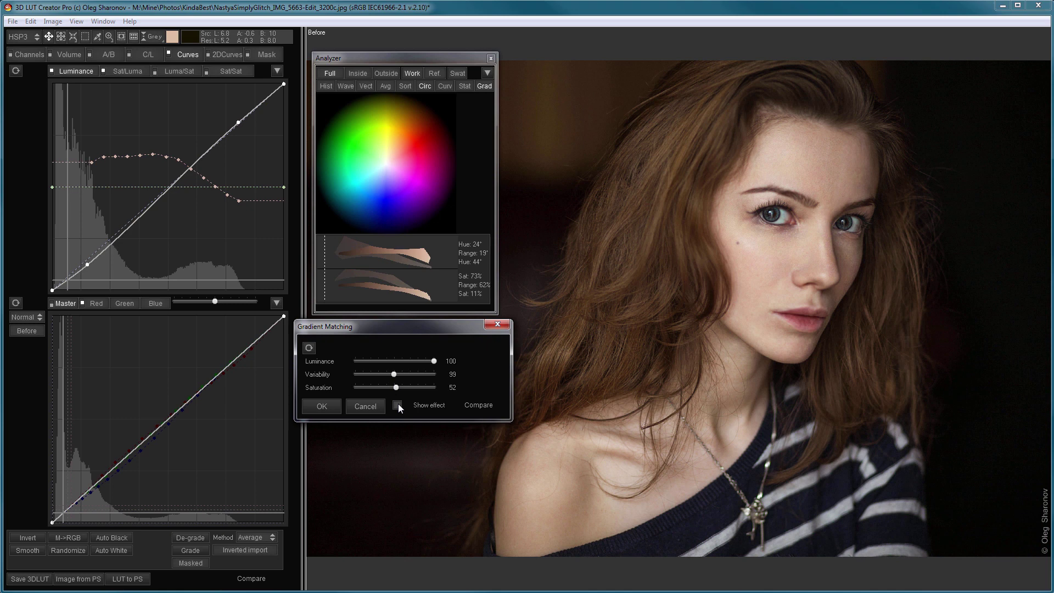
click(398, 405)
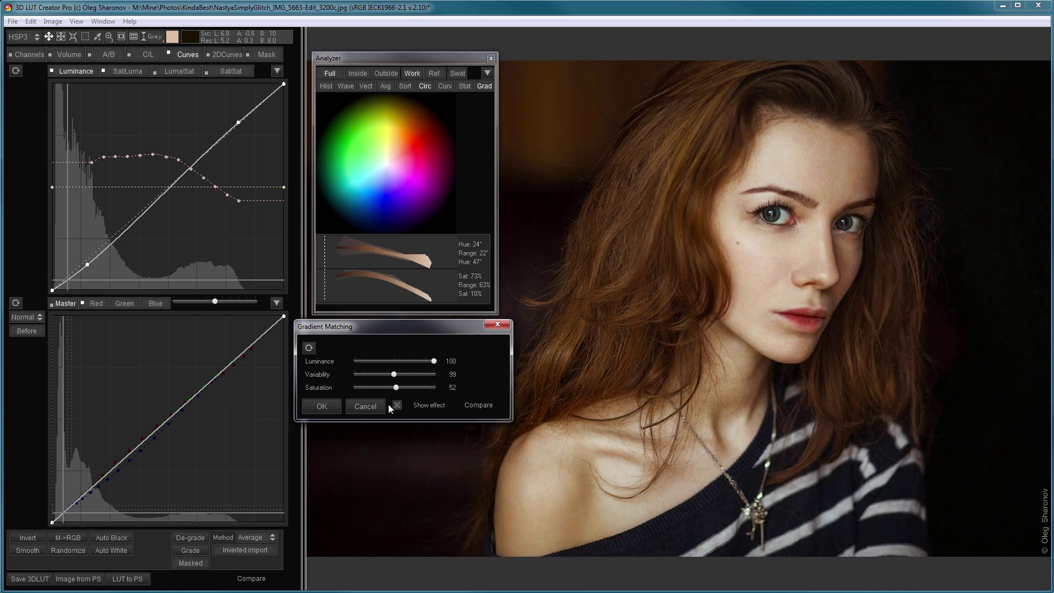
click(329, 406)
click(490, 58)
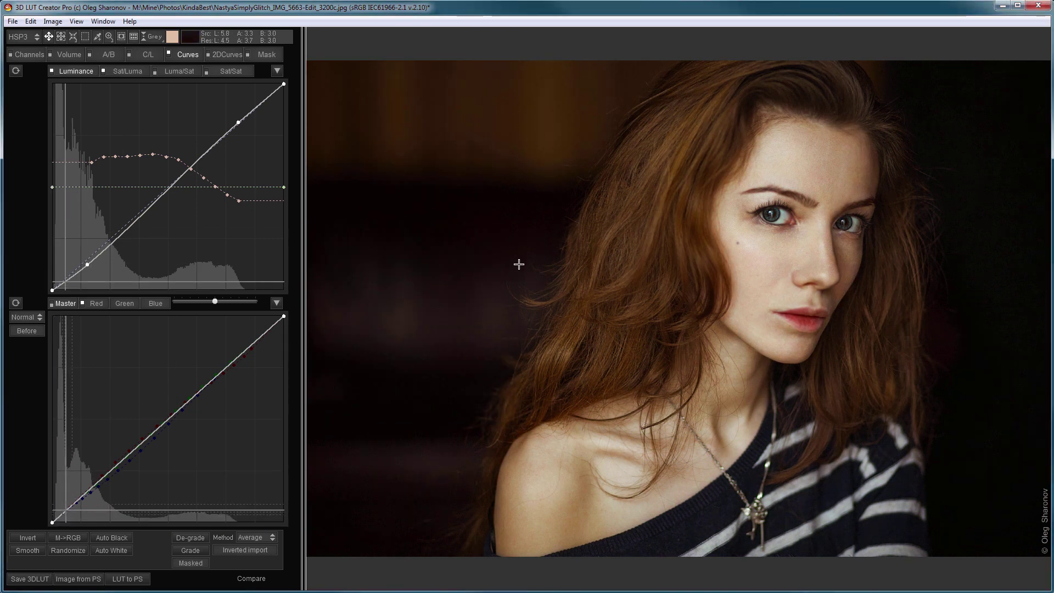
key(c)
key(c)
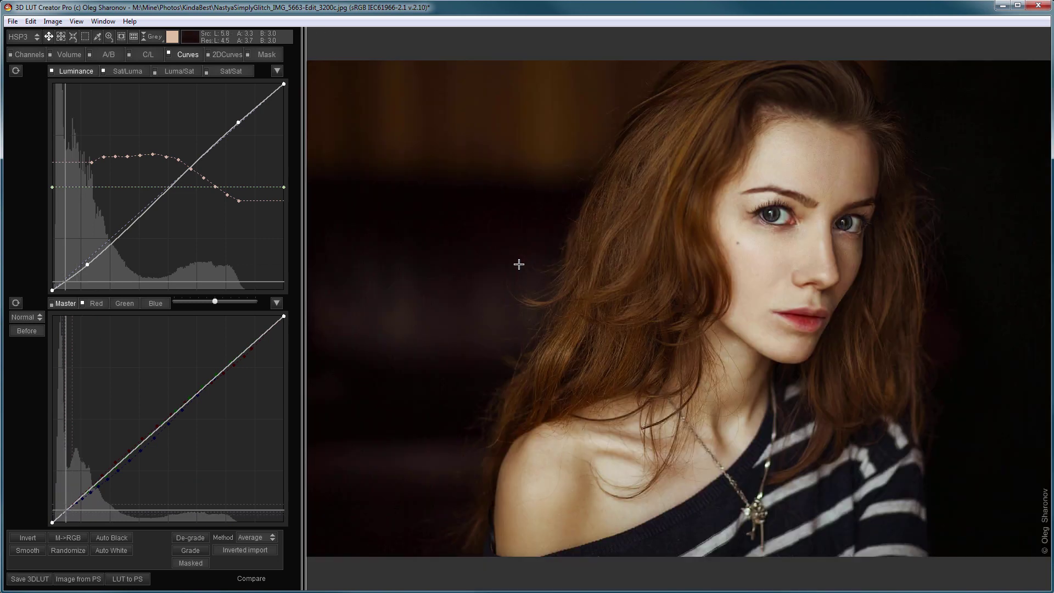
key(b)
key(b)
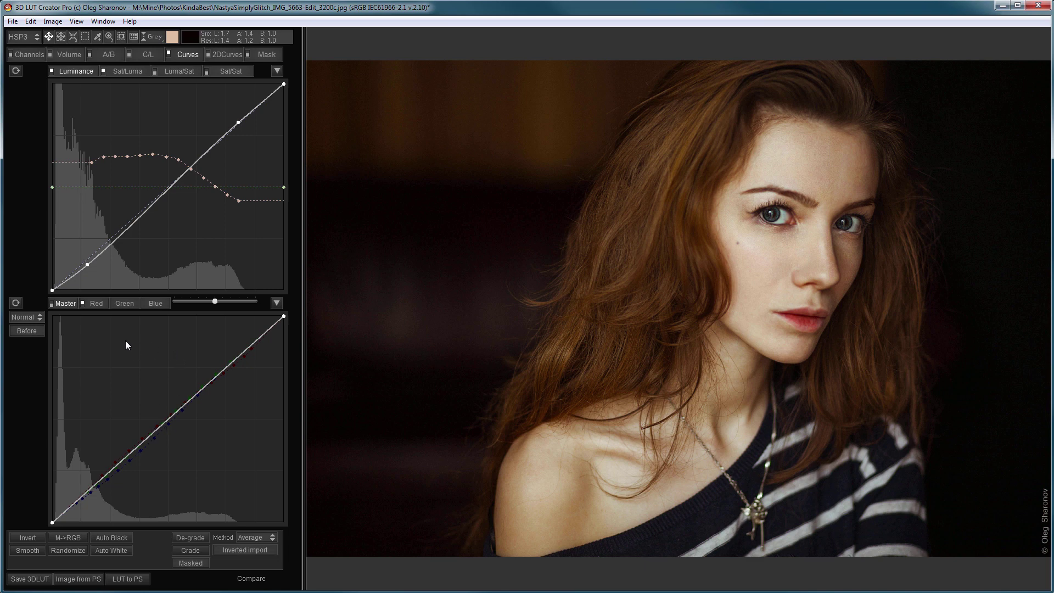
Load the second portrait from Photoshop as a new LUT, clear the Analyzer swatches, and show the reference
click(81, 580)
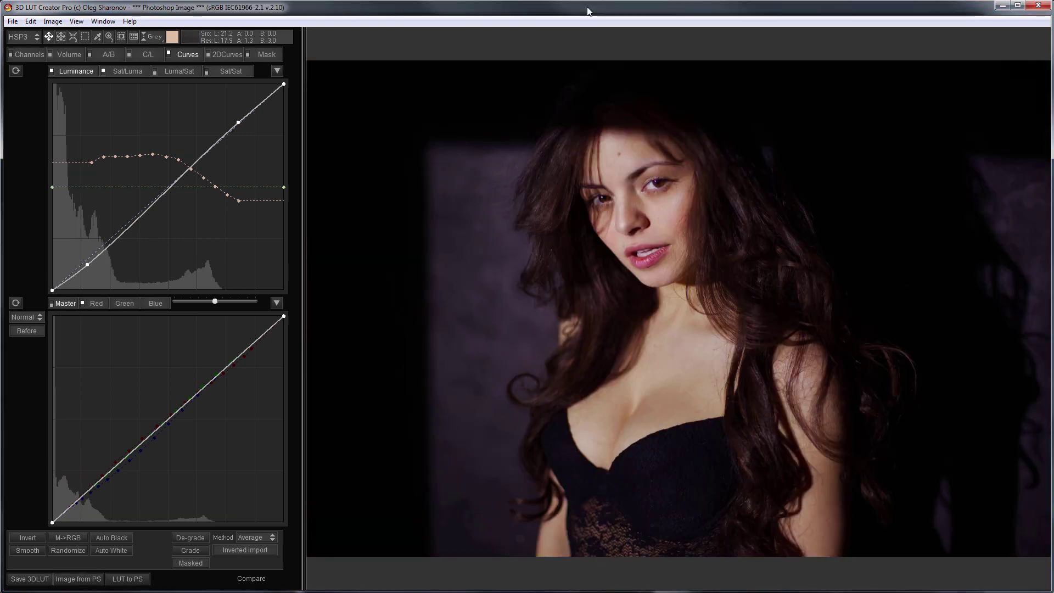
key(Return)
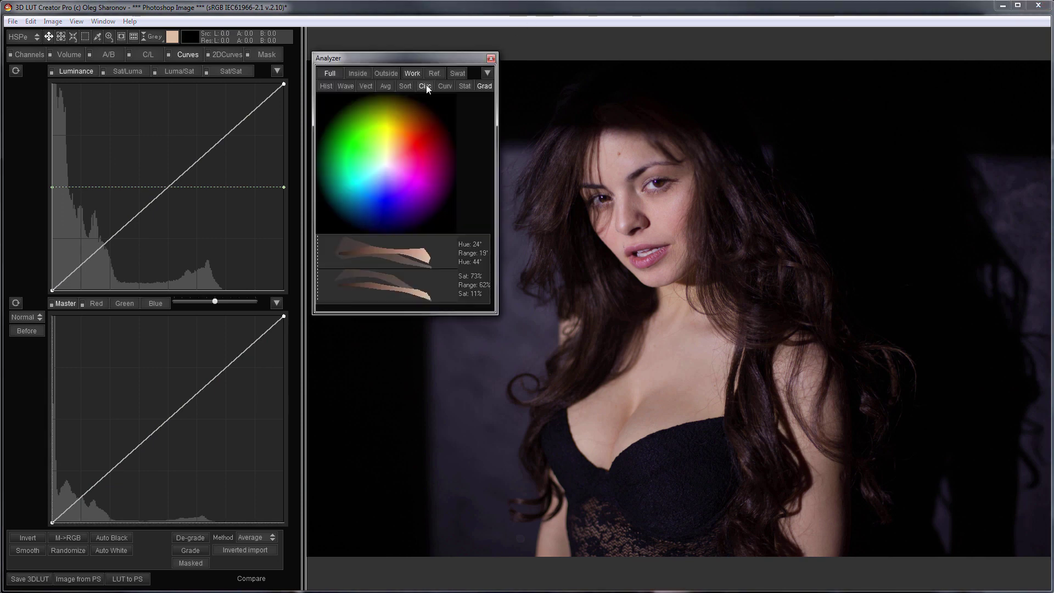
click(426, 85)
click(488, 74)
click(530, 216)
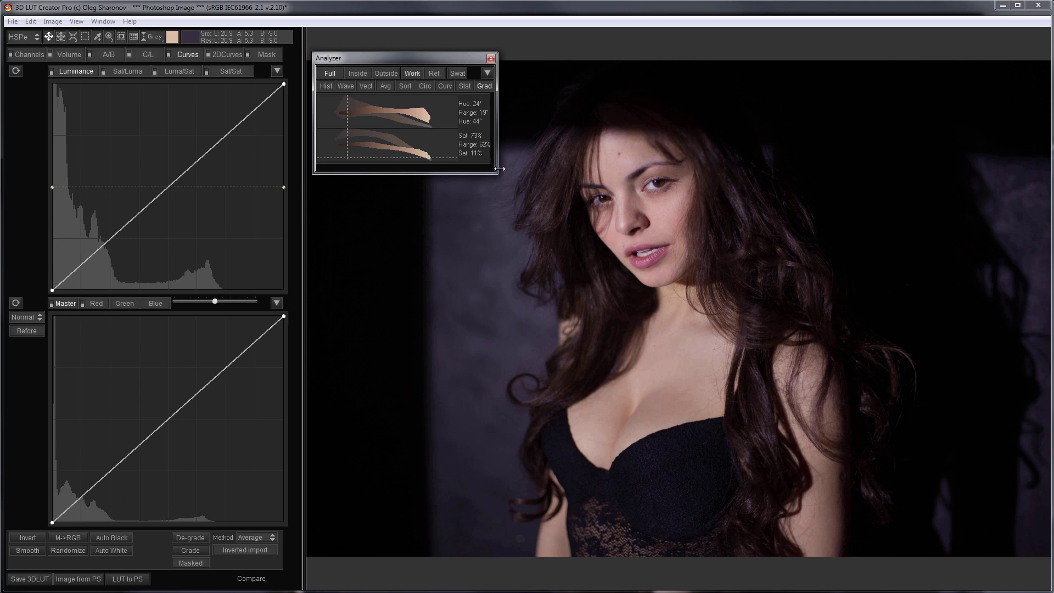
drag(496, 171, 670, 158)
key(r)
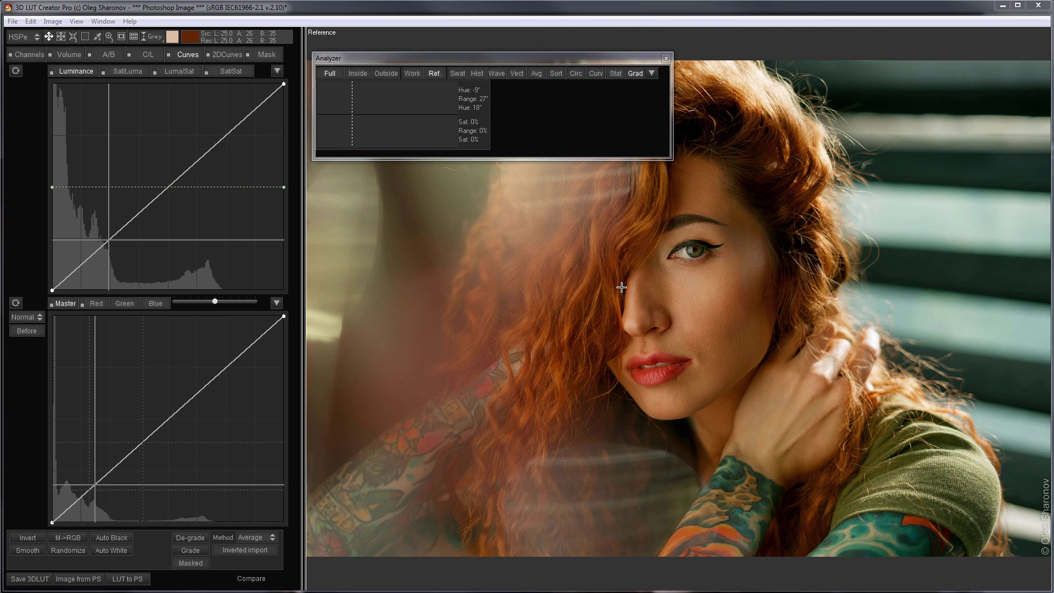
Sample the red-haired reference's skin into 19 swatches on the Analyzer's Swat tab
click(636, 320)
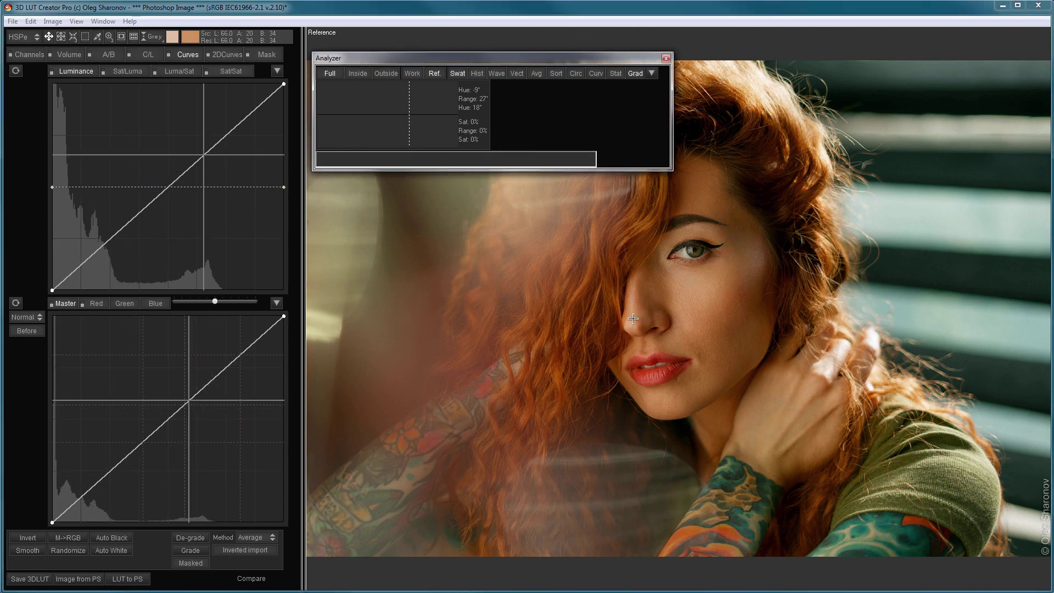
mouse_move(633, 319)
mouse_down()
mouse_move(750, 261)
mouse_move(748, 244)
mouse_move(680, 181)
mouse_move(725, 325)
mouse_move(744, 325)
mouse_move(759, 309)
mouse_move(797, 478)
mouse_move(786, 479)
mouse_move(794, 443)
mouse_move(803, 472)
mouse_up()
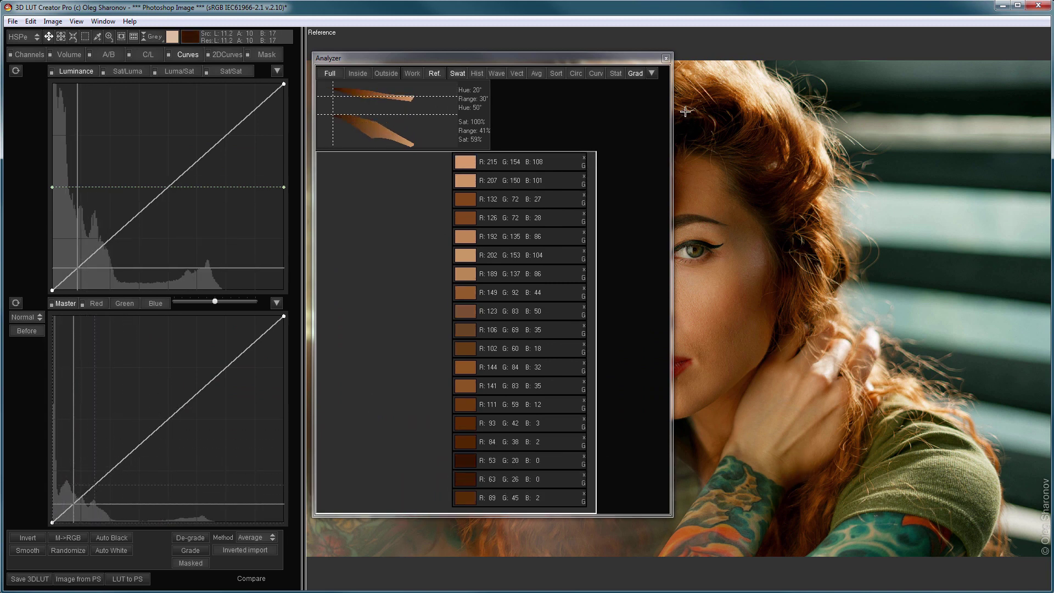
drag(634, 62, 369, 61)
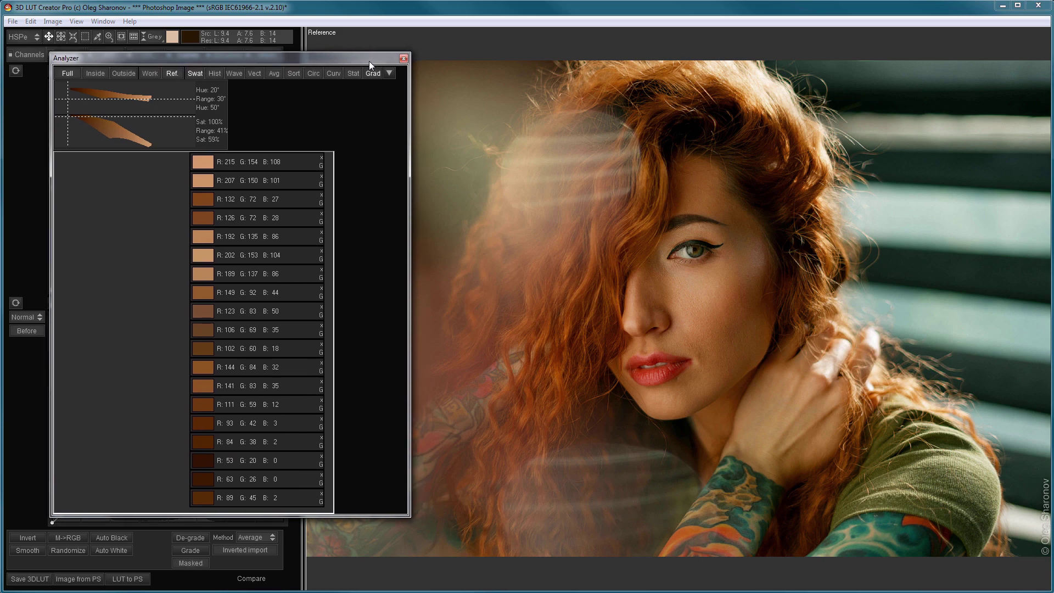
Return to the brunette portrait and add nine arm skin swatches, down to the darkest shadow
key(Escape)
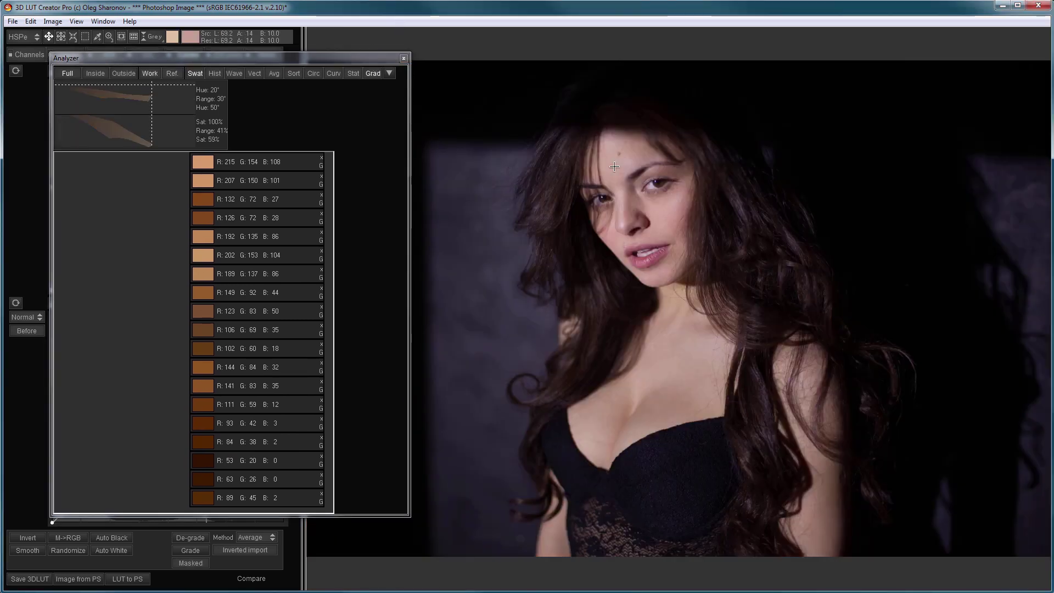
key(alt)
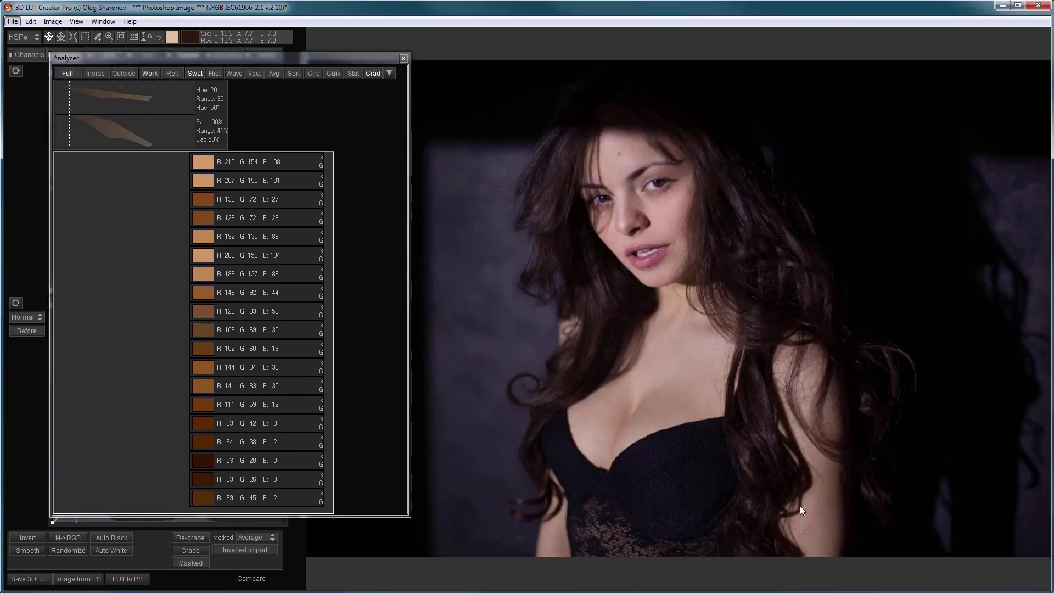
click(817, 539)
click(824, 538)
click(829, 537)
click(832, 536)
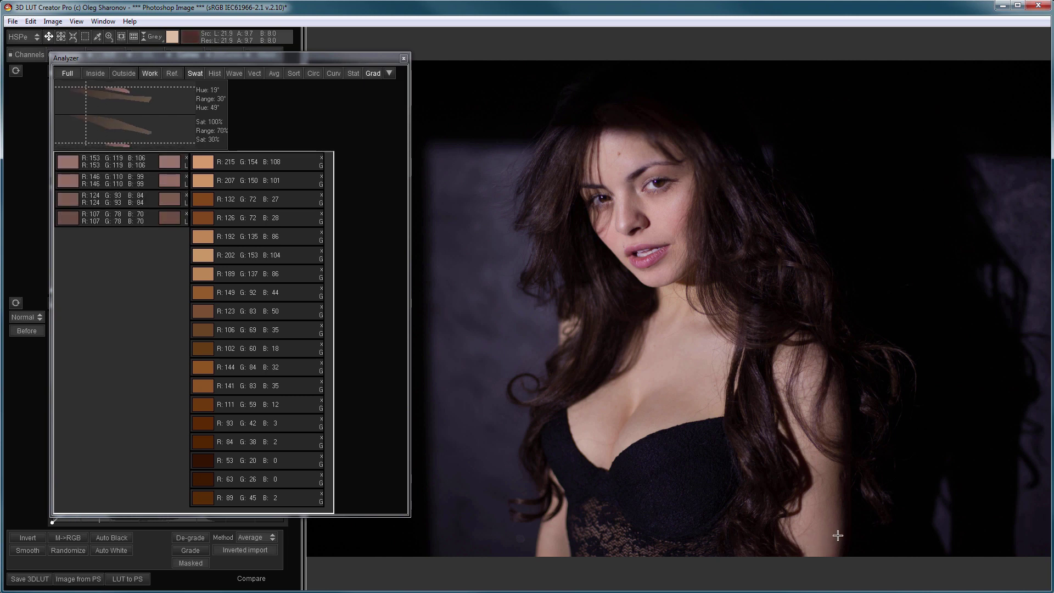
click(836, 534)
click(839, 534)
click(843, 531)
click(846, 529)
click(847, 528)
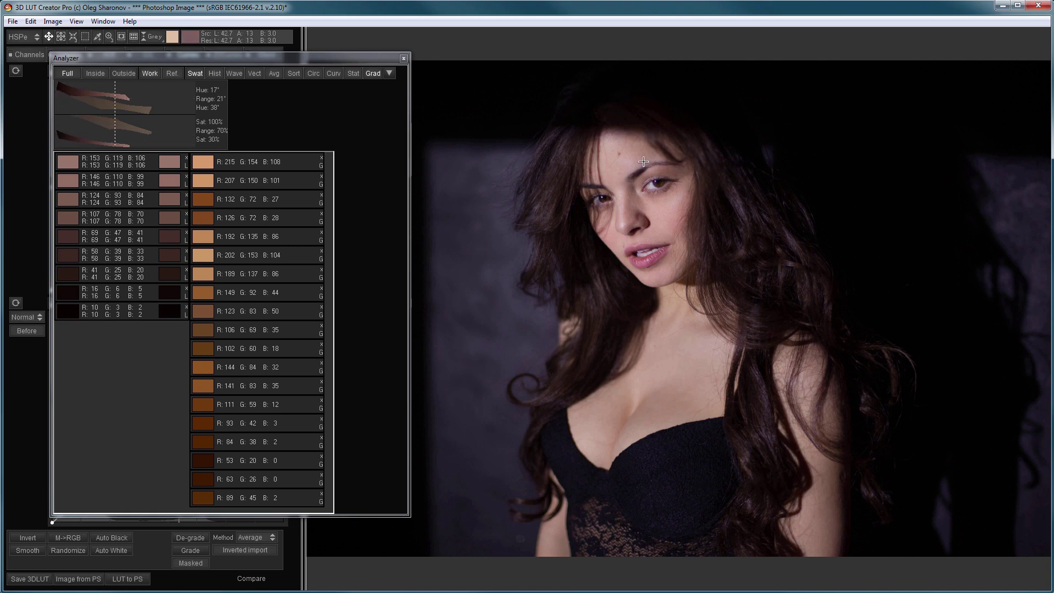
Add three bright forehead and face highlight swatches
click(614, 162)
click(621, 164)
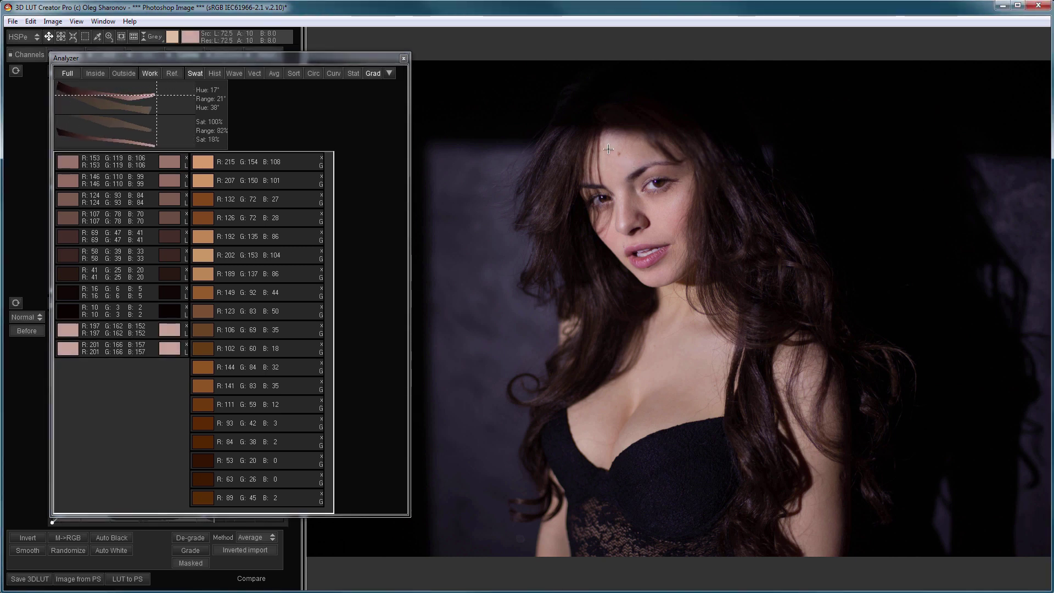
click(675, 177)
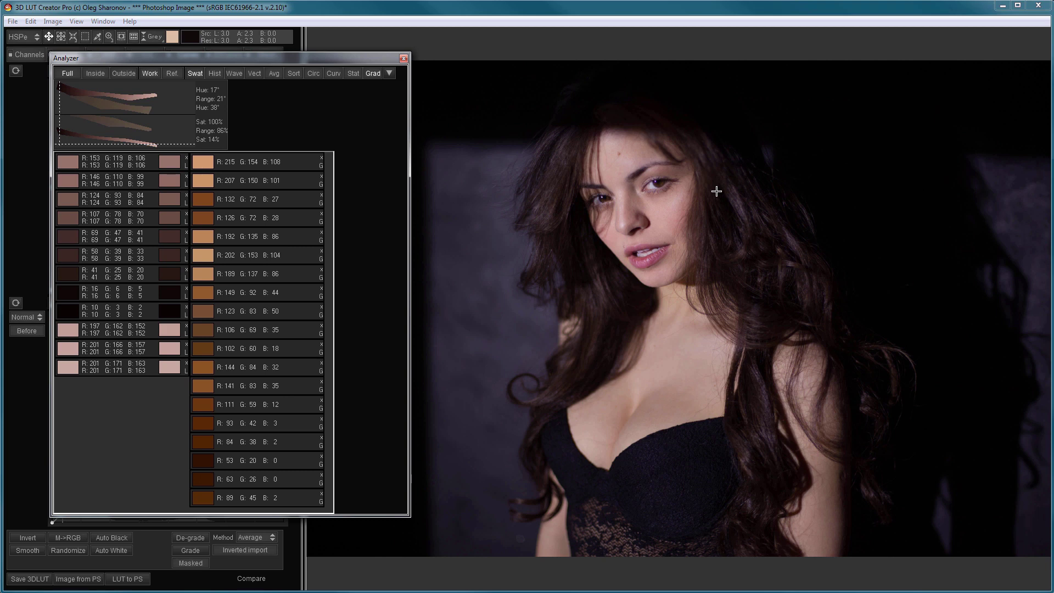
Sort both swatch lists by luminance and move the Analyzer right, clear of the curves
click(388, 73)
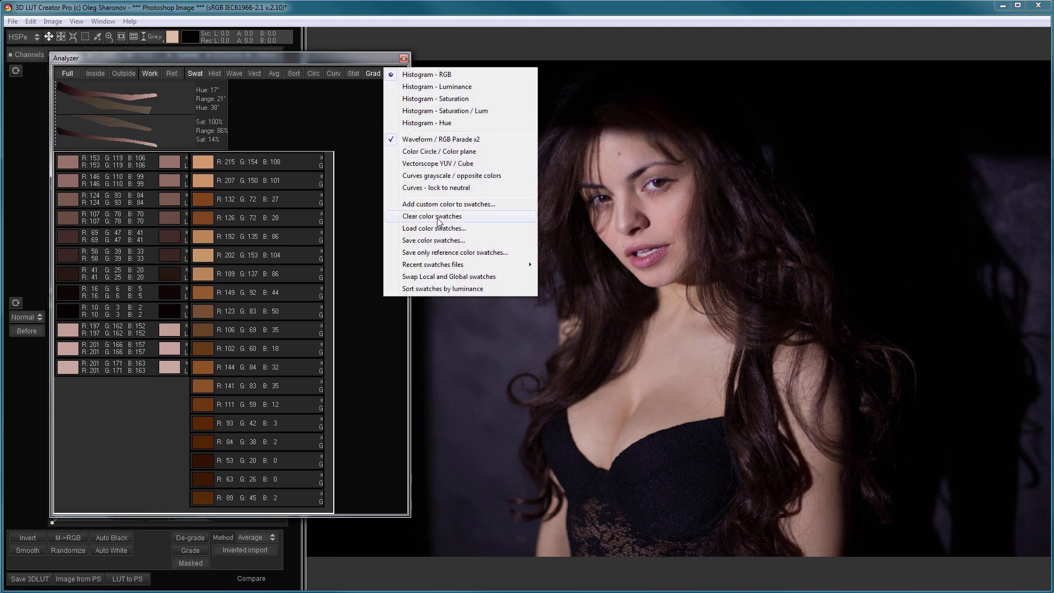
click(411, 289)
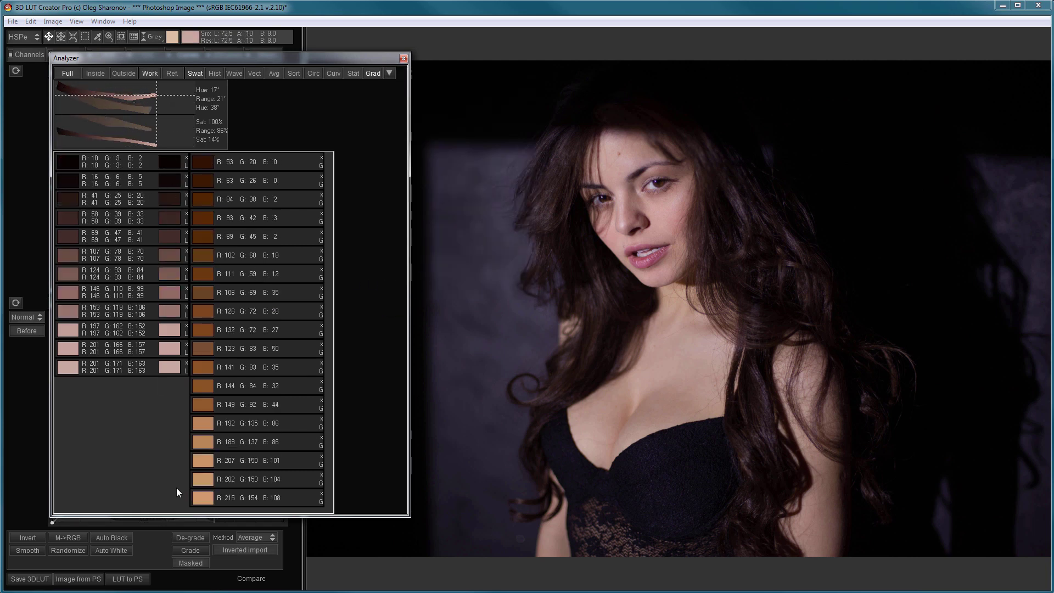
drag(245, 55, 925, 72)
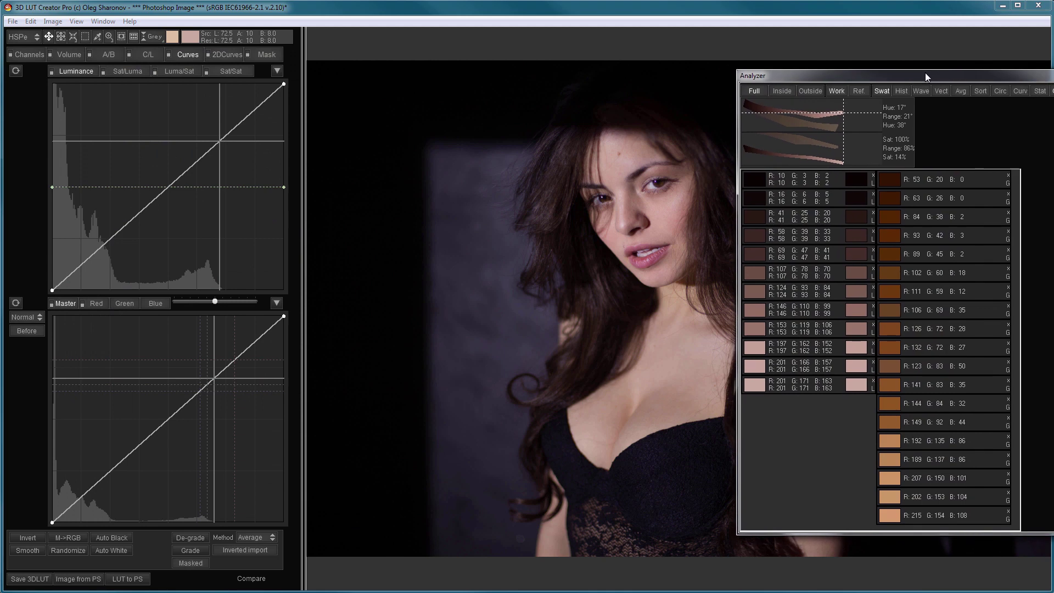
drag(1046, 131, 1028, 131)
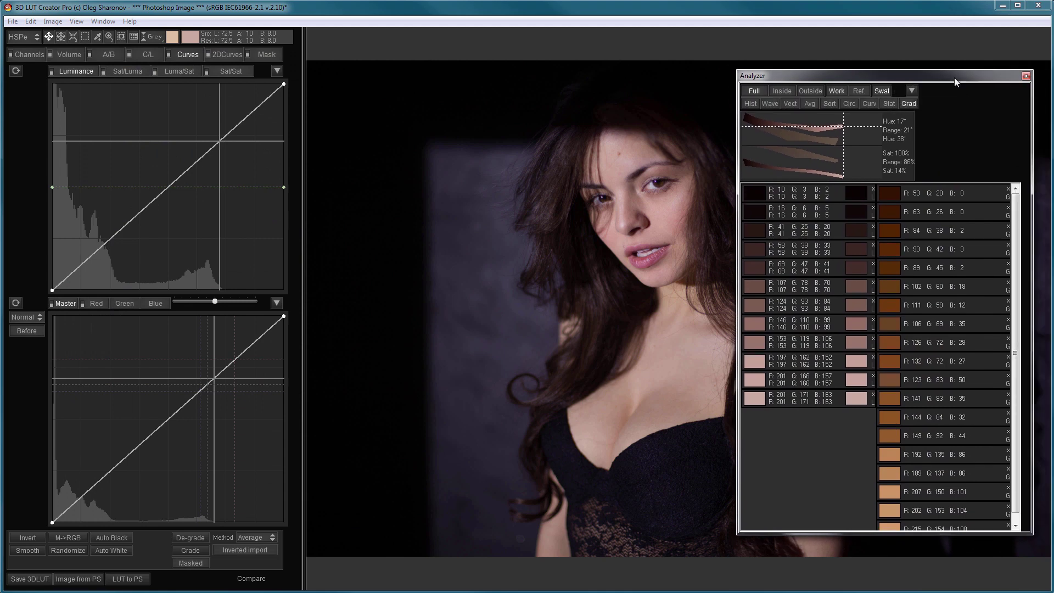
drag(954, 78, 969, 68)
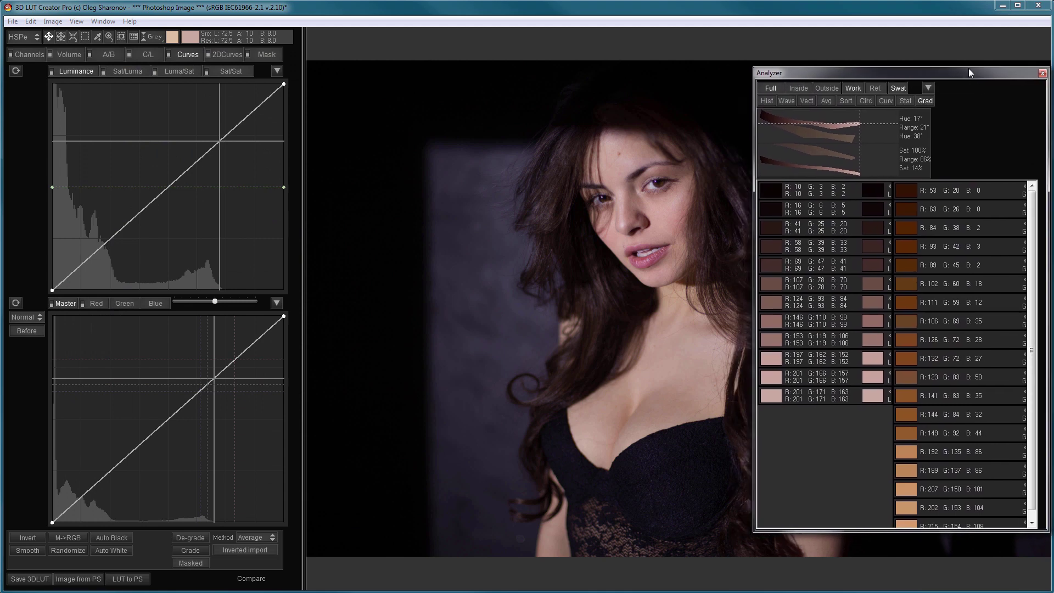
Run Match color gradient to reference with Luminance 0, Variability 89 and Saturation 40
click(31, 22)
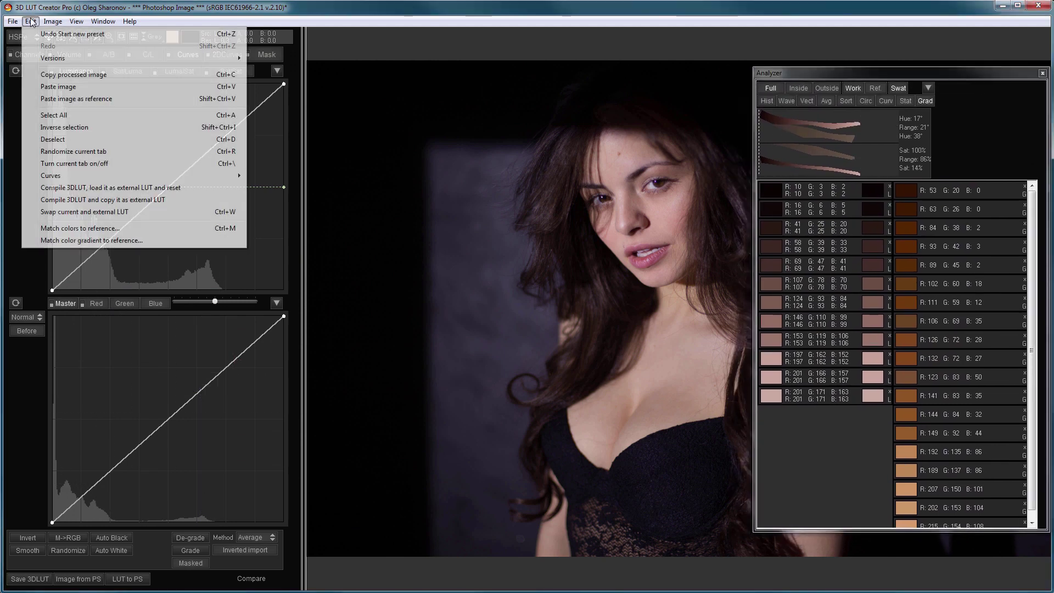
click(73, 240)
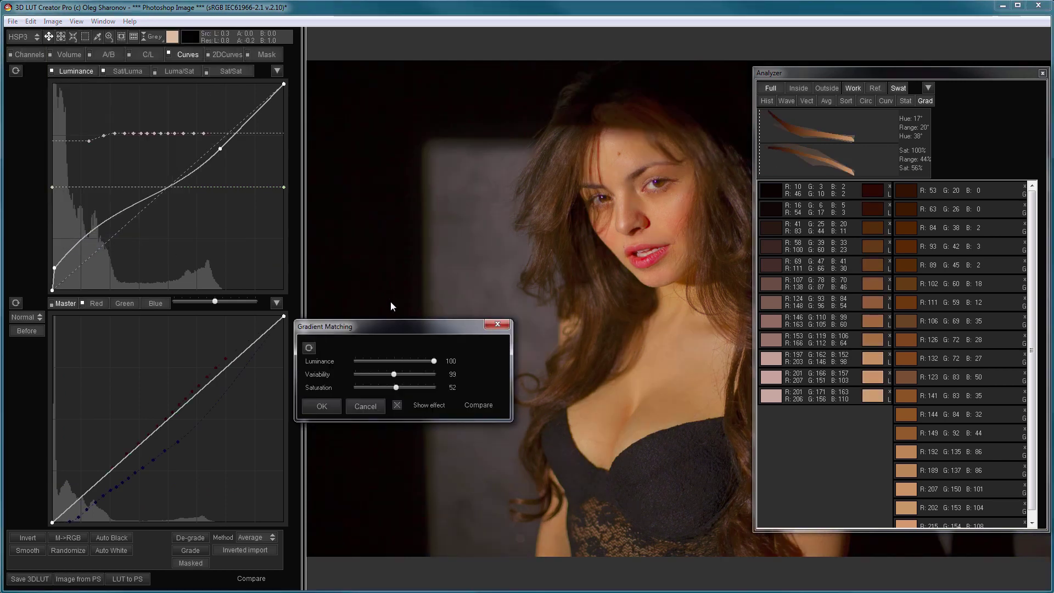
drag(401, 334, 278, 269)
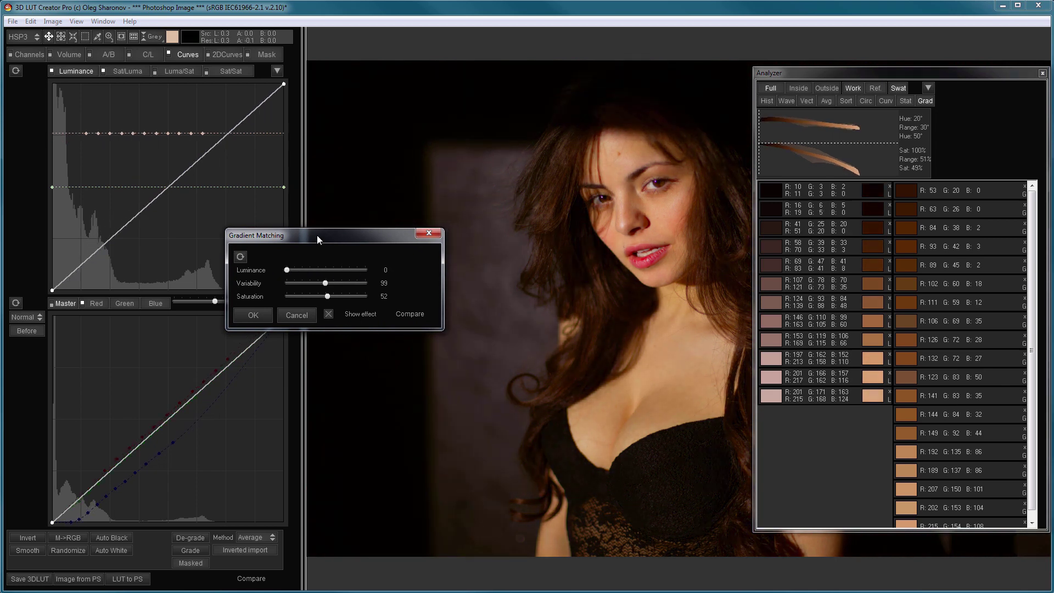
drag(317, 235, 230, 215)
mouse_move(238, 263)
mouse_down()
mouse_move(223, 266)
mouse_move(278, 266)
mouse_move(204, 275)
mouse_move(272, 279)
mouse_move(216, 271)
mouse_move(242, 274)
mouse_move(234, 266)
mouse_up()
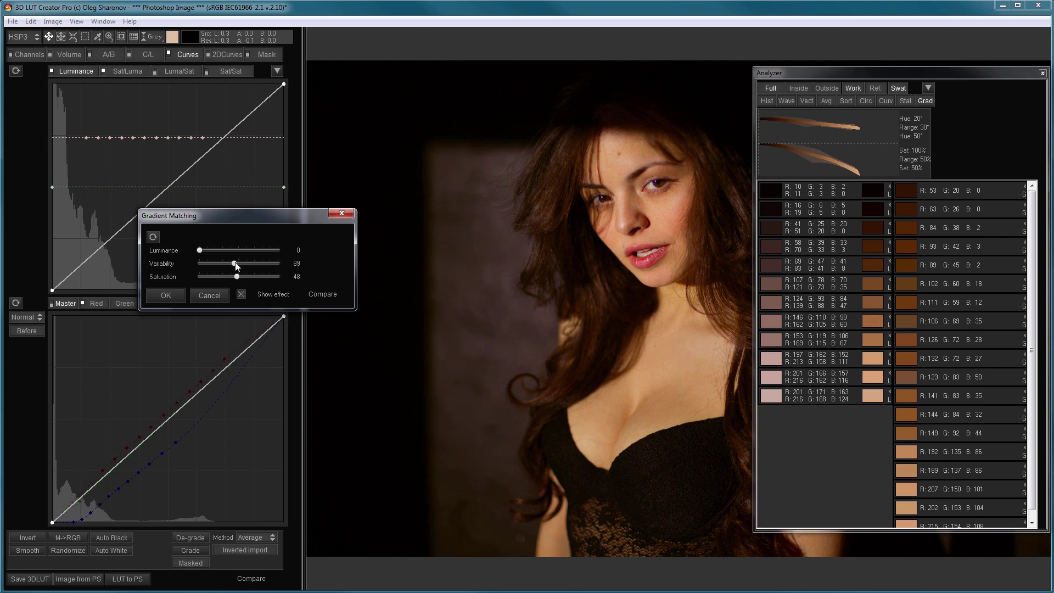
Compare with Show effect, accept the gradient match, flip to the reference, and move the Analyzer left
click(241, 295)
click(241, 295)
click(171, 293)
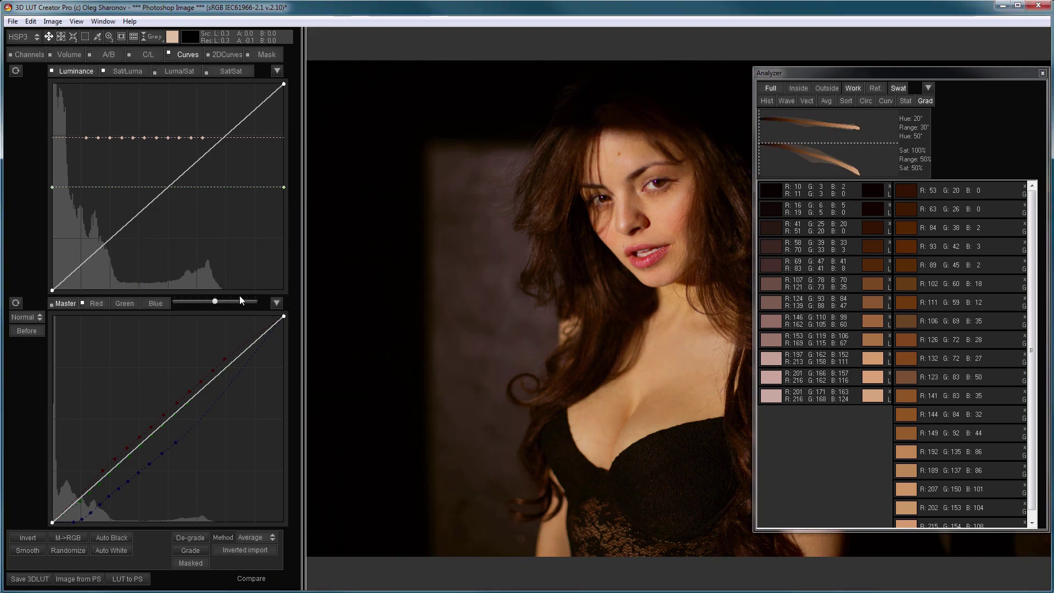
key(r)
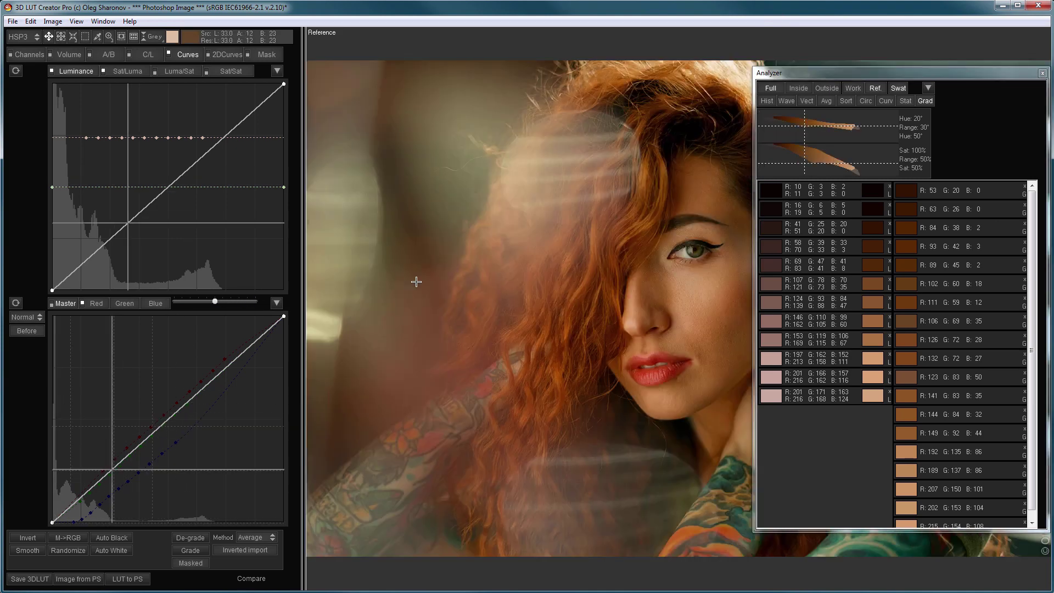
key(r)
key(r)
key(r)
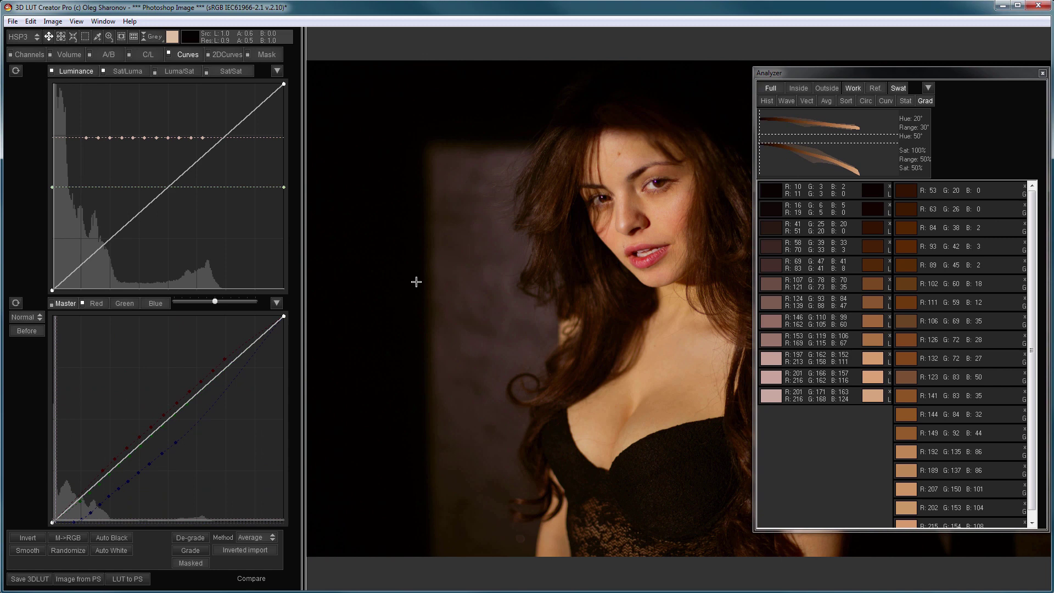
key(r)
drag(836, 74, 106, 74)
Compare the matched portrait against the red-haired reference, ending with the reference photo displayed
key(r)
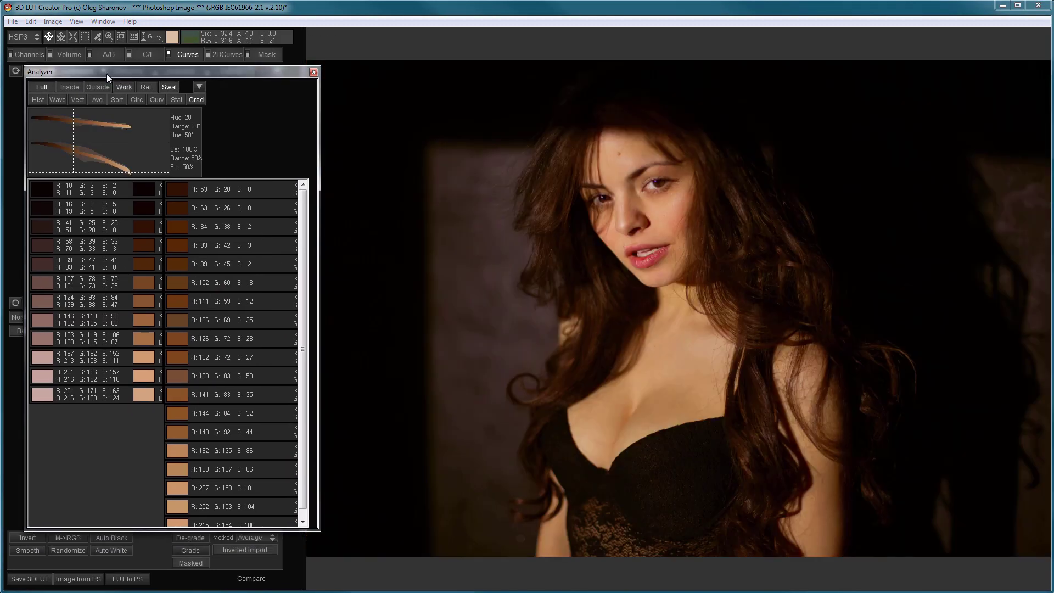
key(r)
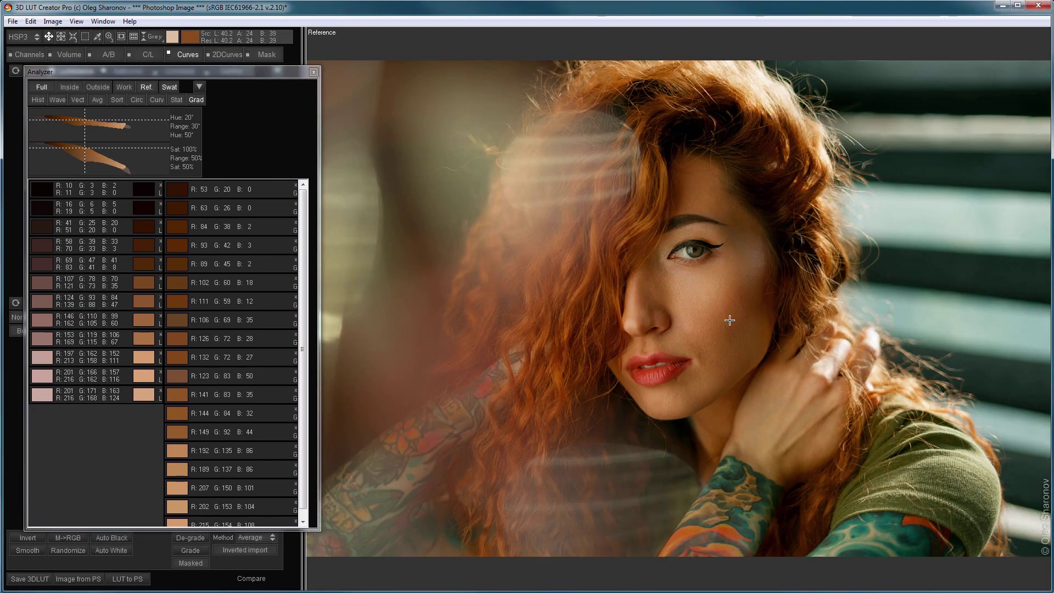
key(r)
key(r)
key(r)
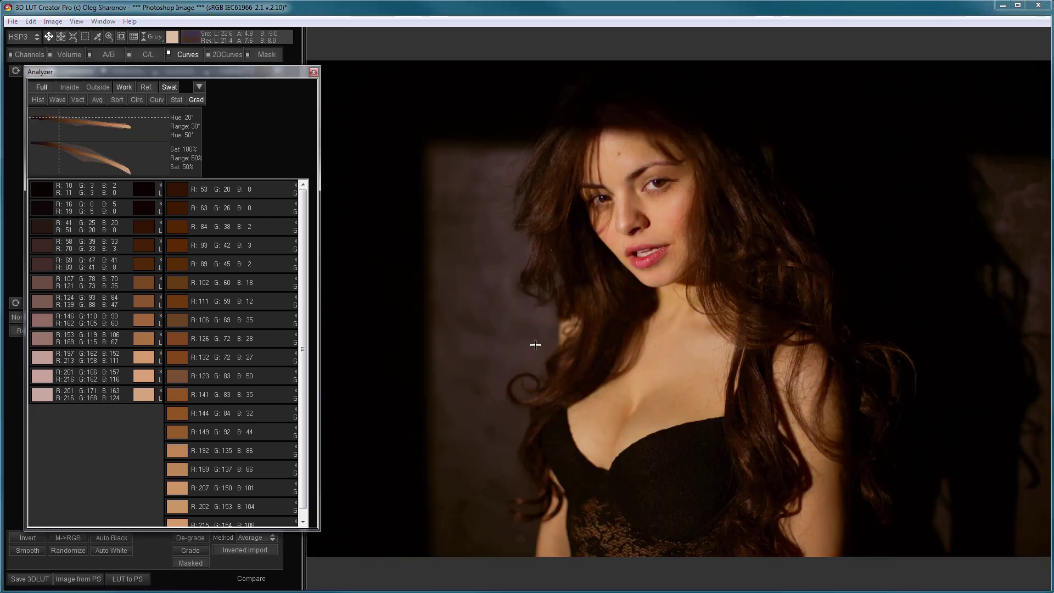
key(r)
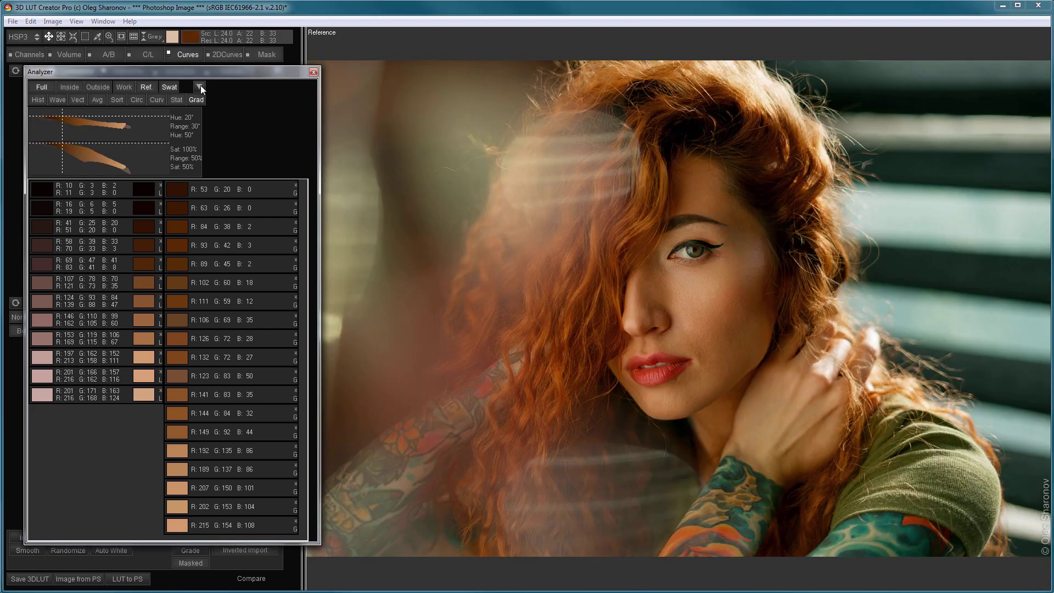
click(199, 87)
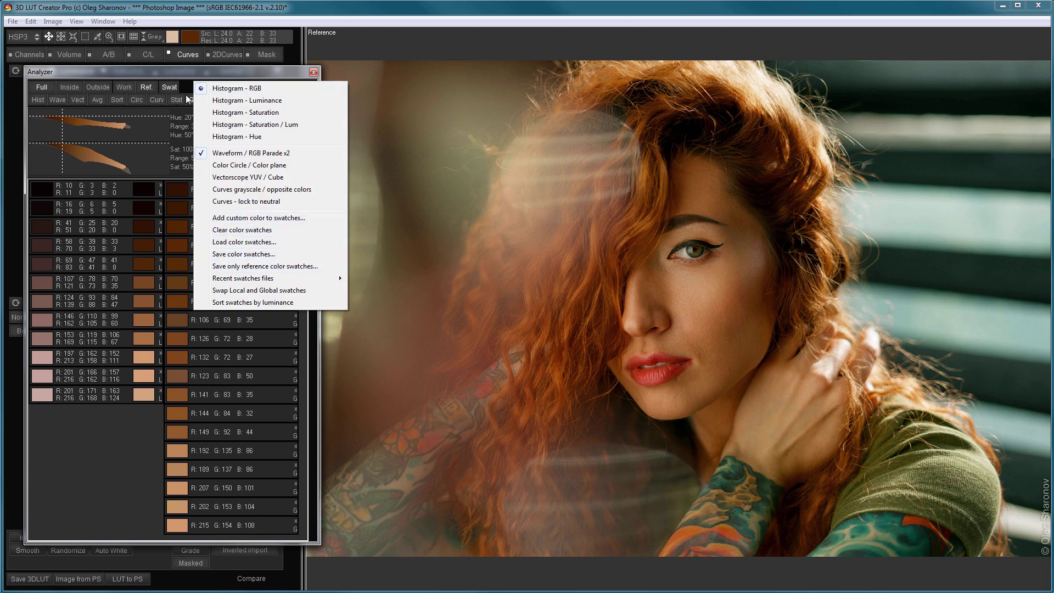
click(45, 128)
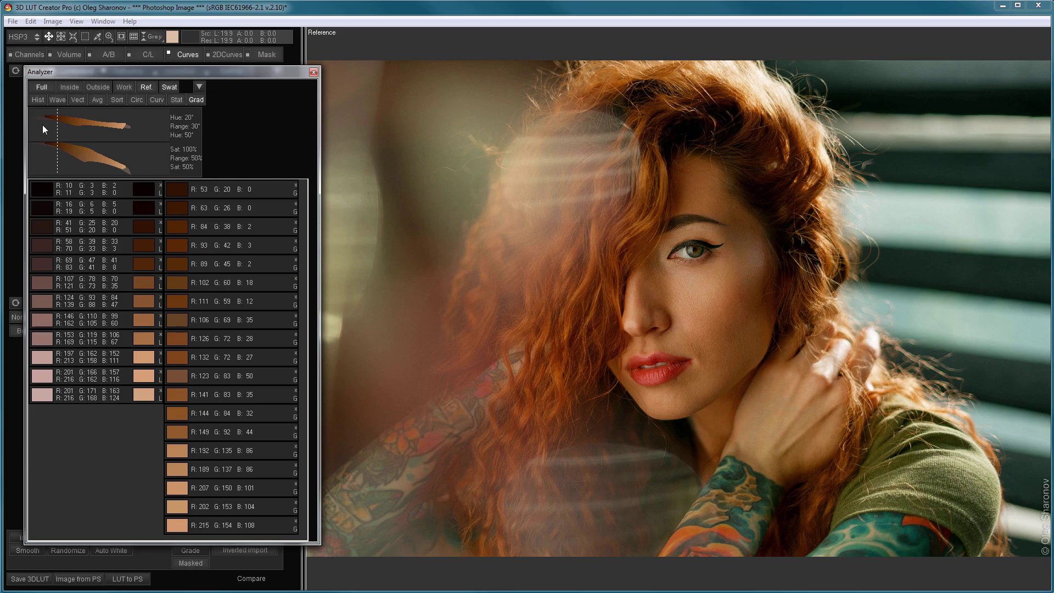